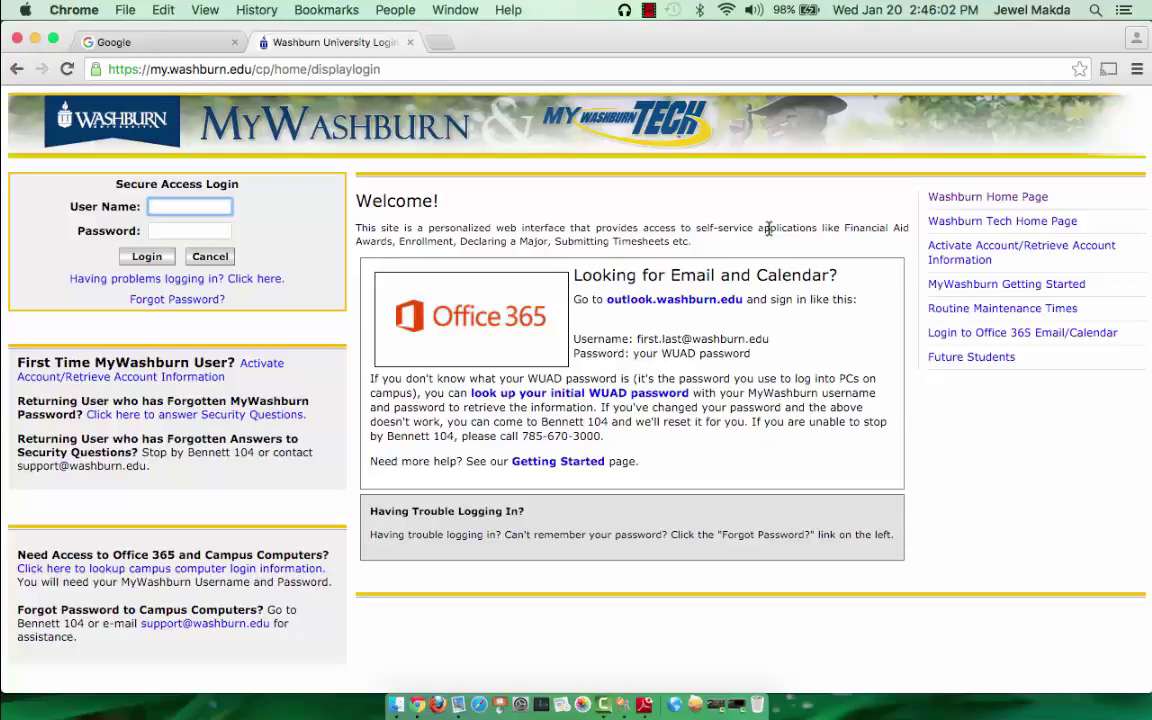
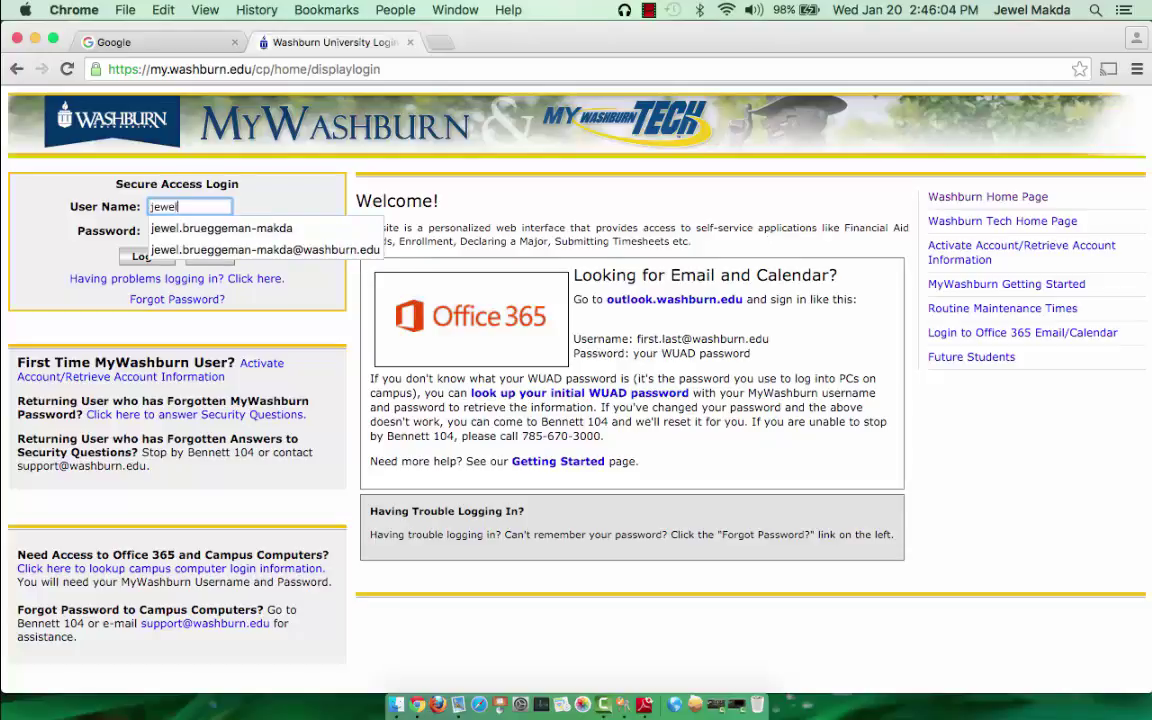
Sign in to the MyWashburn portal with the account's username and password
key(Tab)
text(*)
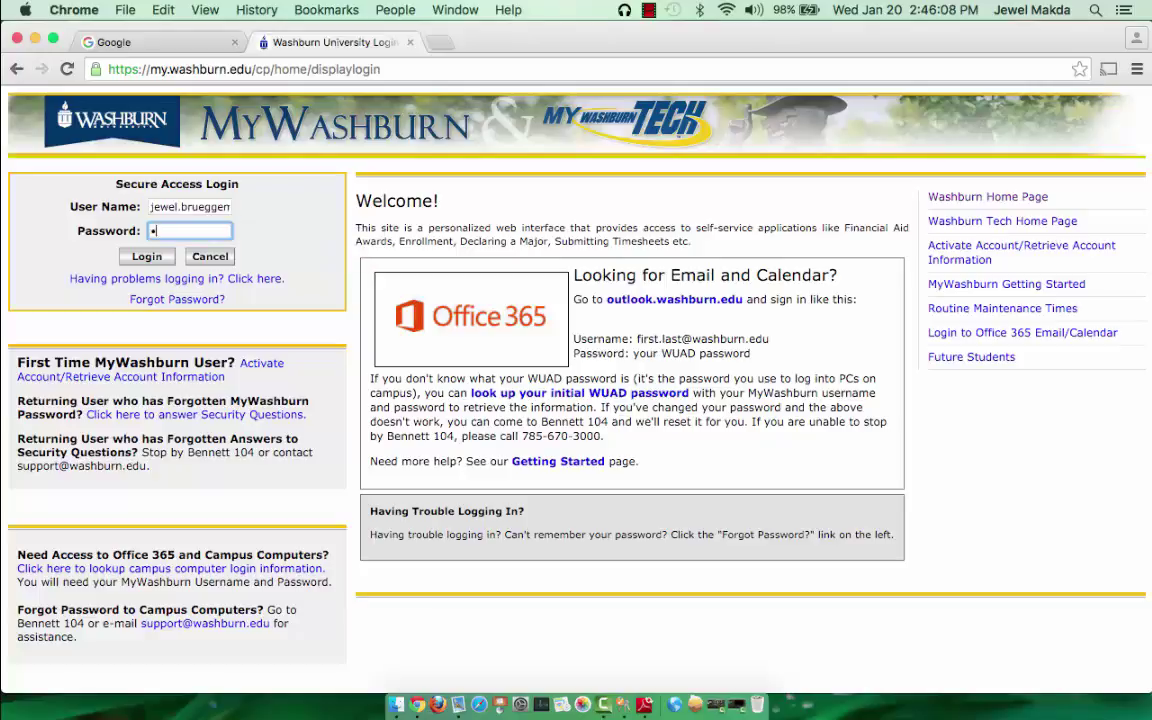
text(*********)
click(146, 257)
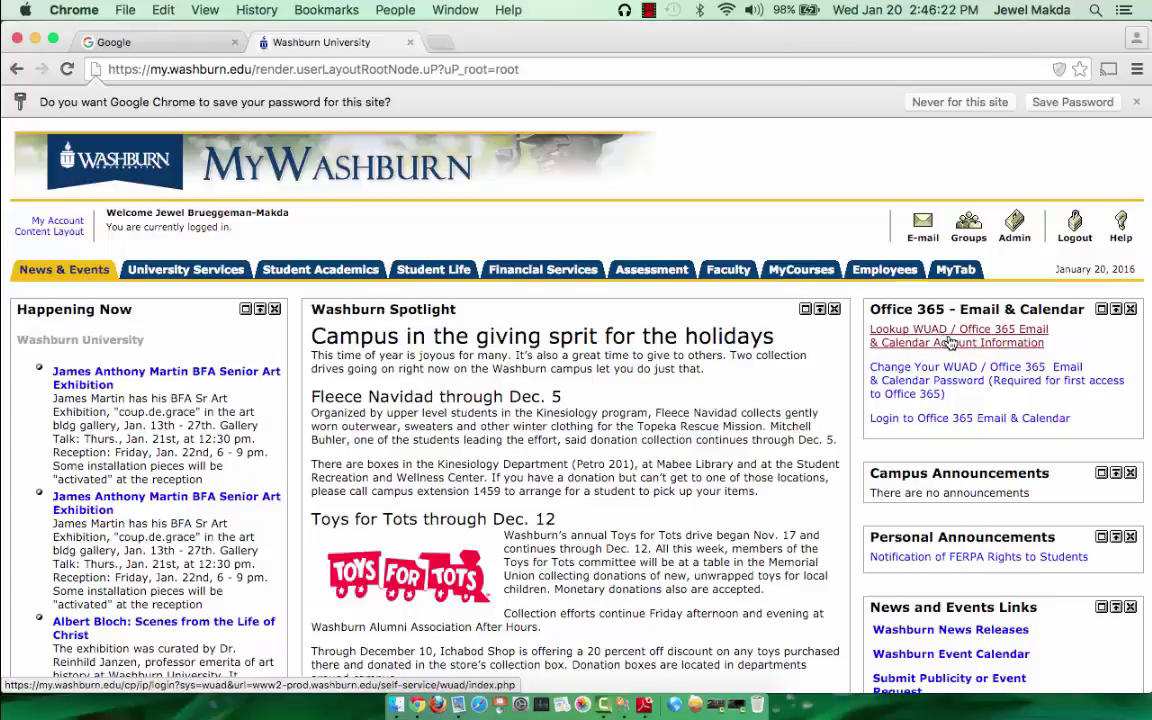
Open the WUAD / Office 365 account lookup page and locate the Print Release Station username
click(961, 347)
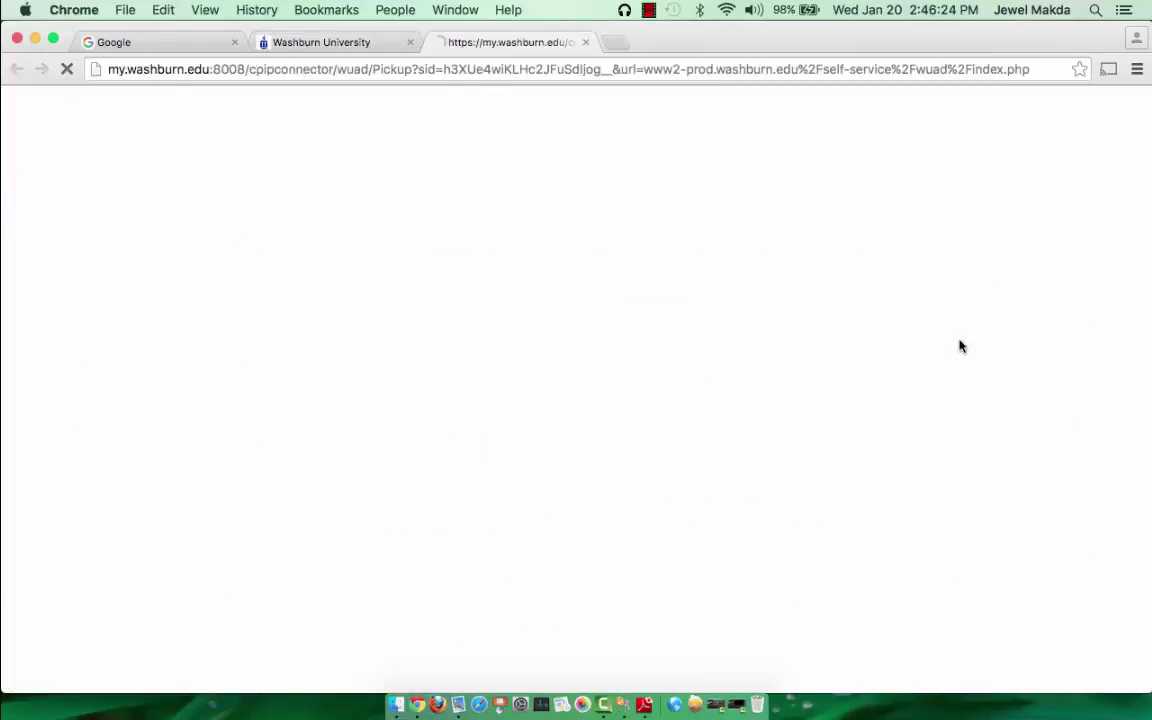
scroll(961, 347, down, 3)
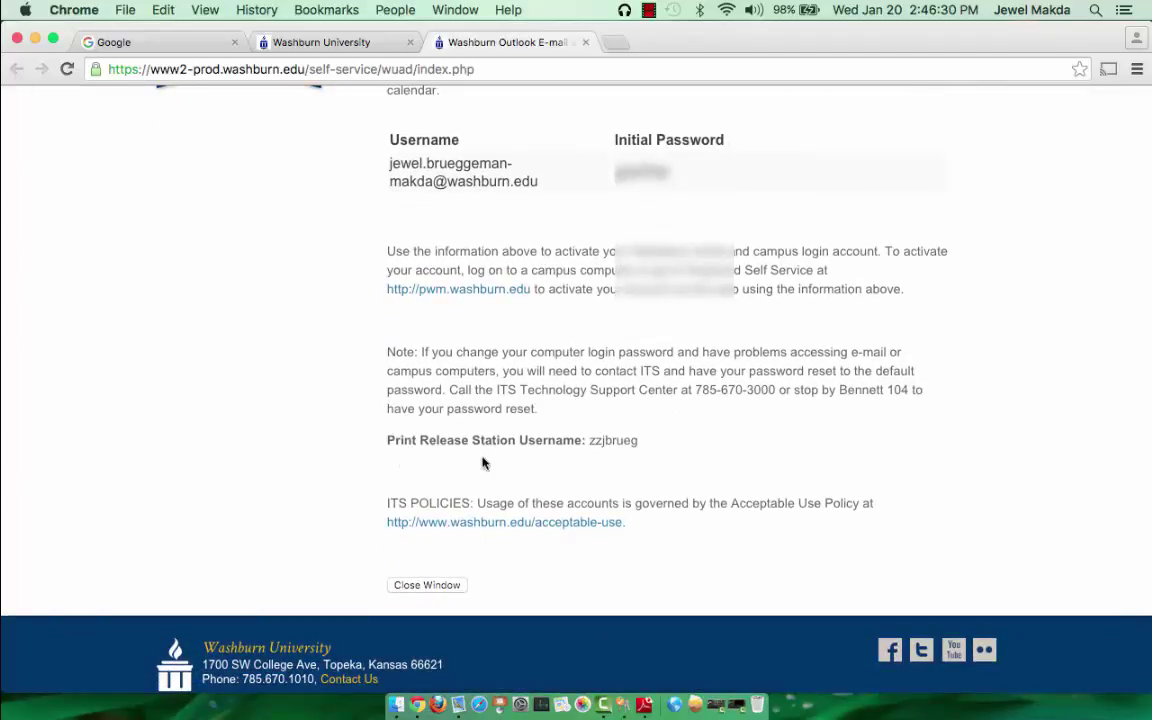
drag(647, 446, 588, 445)
click(646, 456)
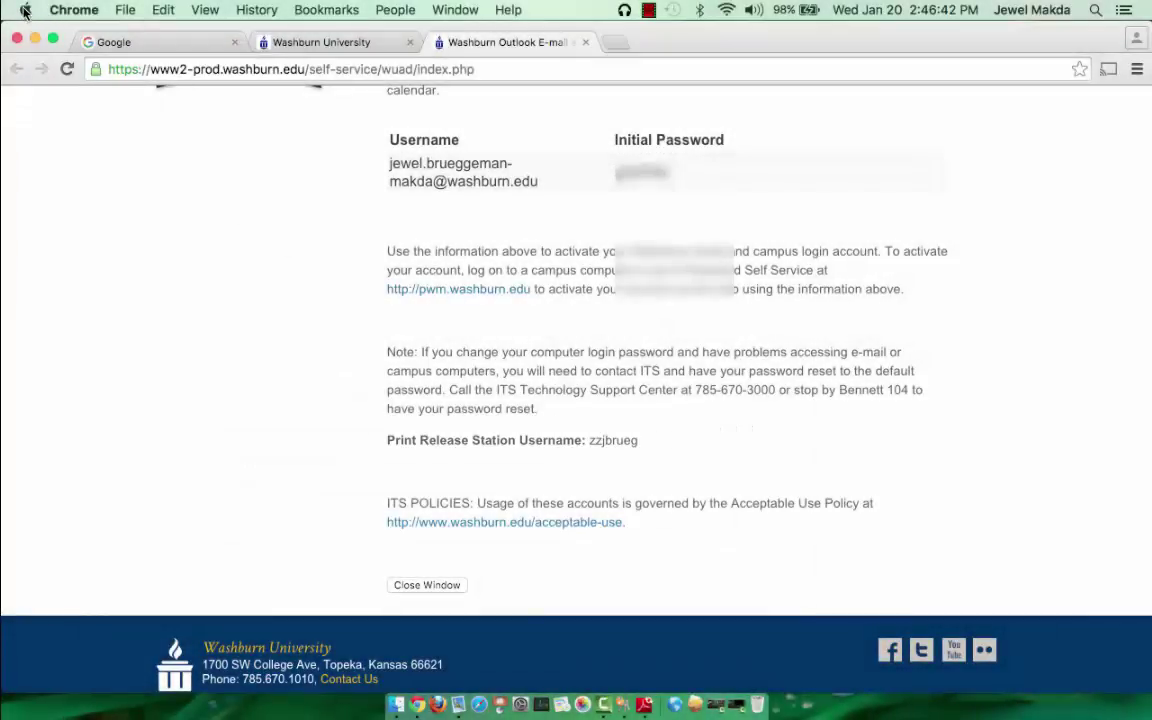
Open Printers & Scanners in System Preferences and bring up the Add Printer or Scanner window
click(25, 10)
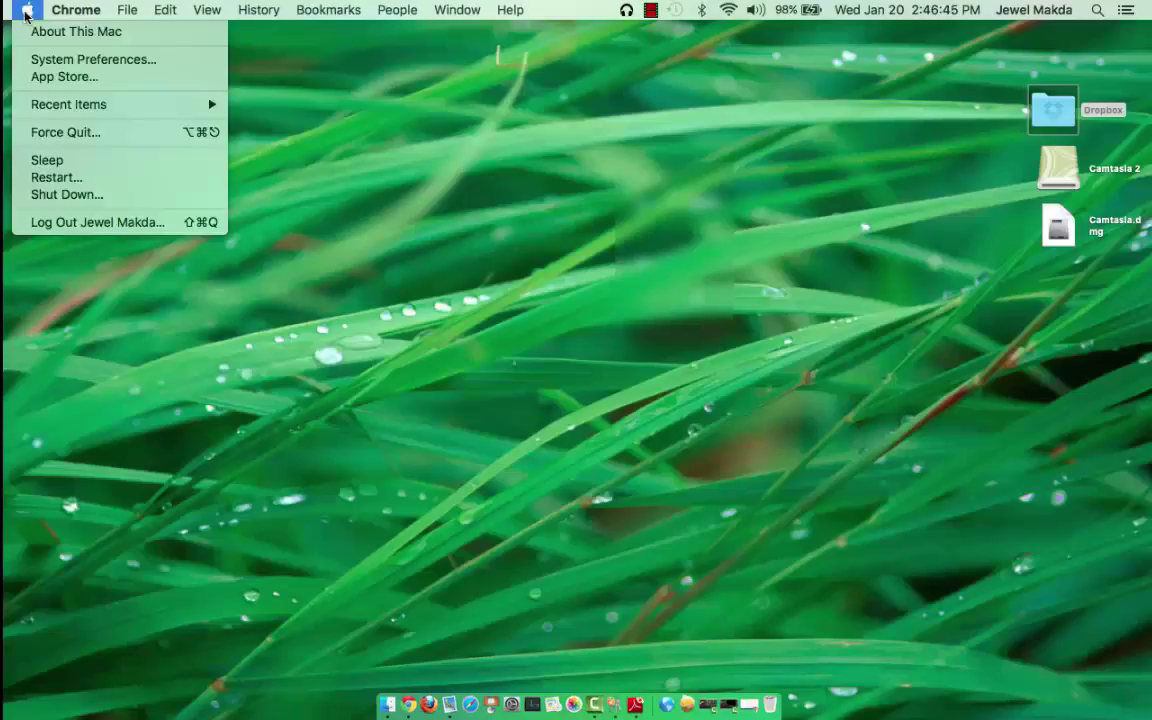
click(42, 60)
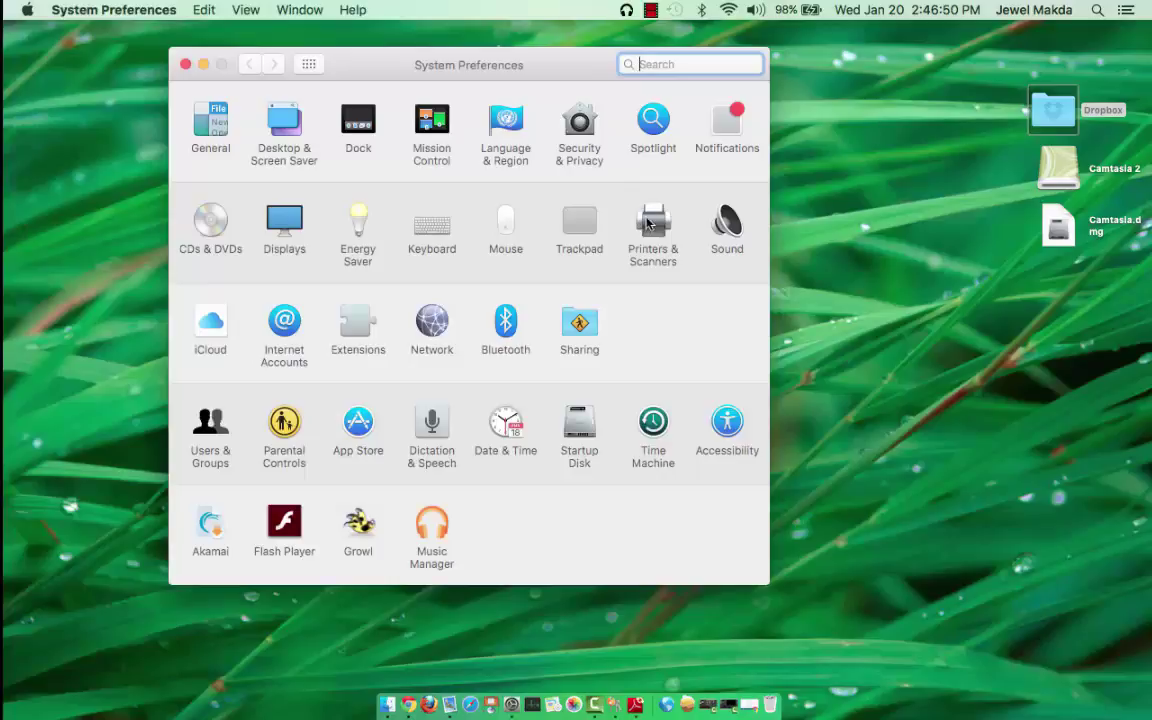
click(650, 228)
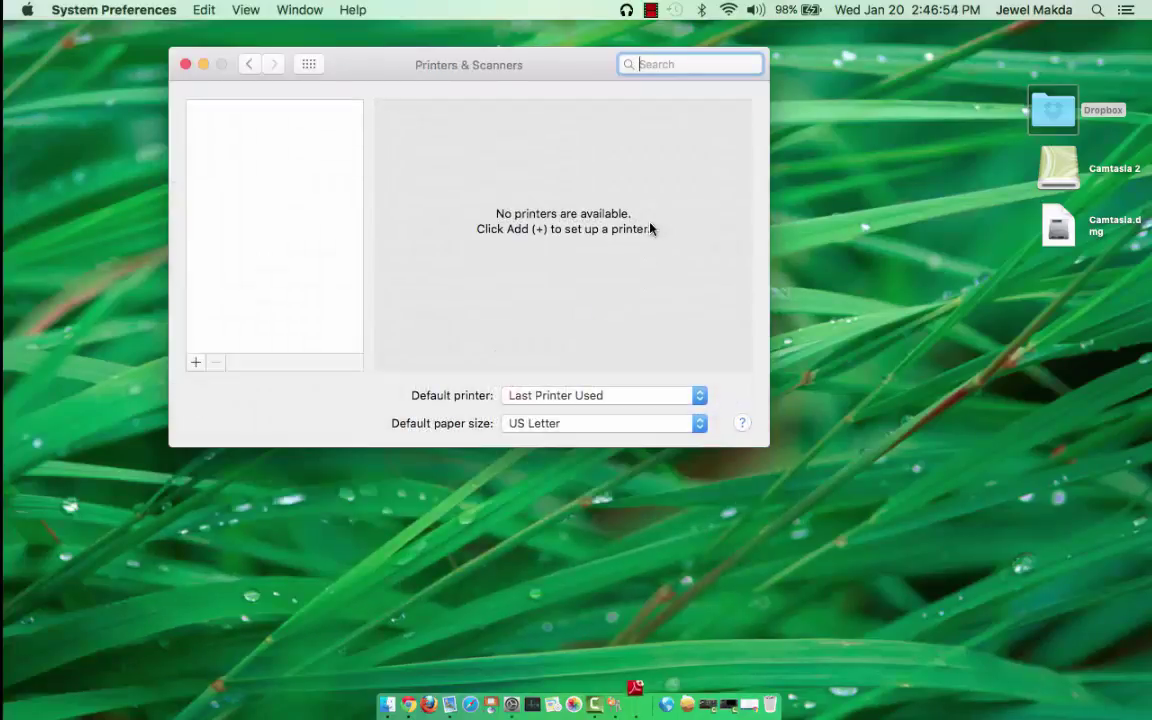
click(197, 366)
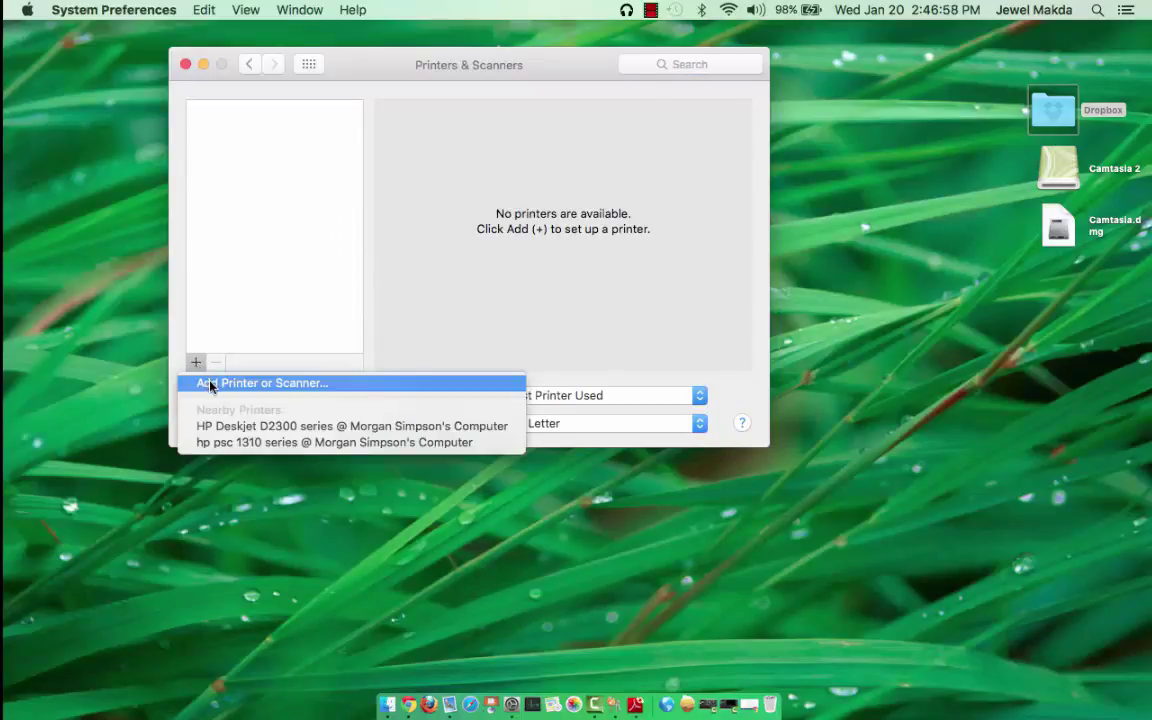
click(210, 384)
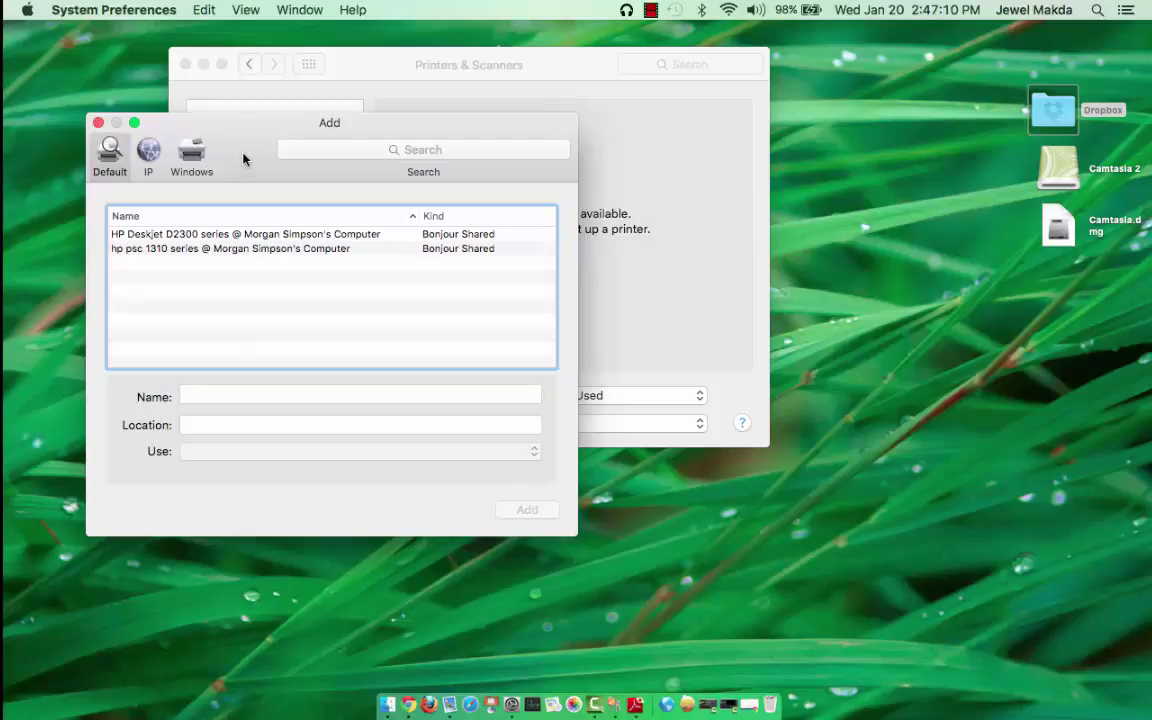
Add the Advanced button to the add-printer toolbar via Customize Toolbar and switch to it
right_click(247, 143)
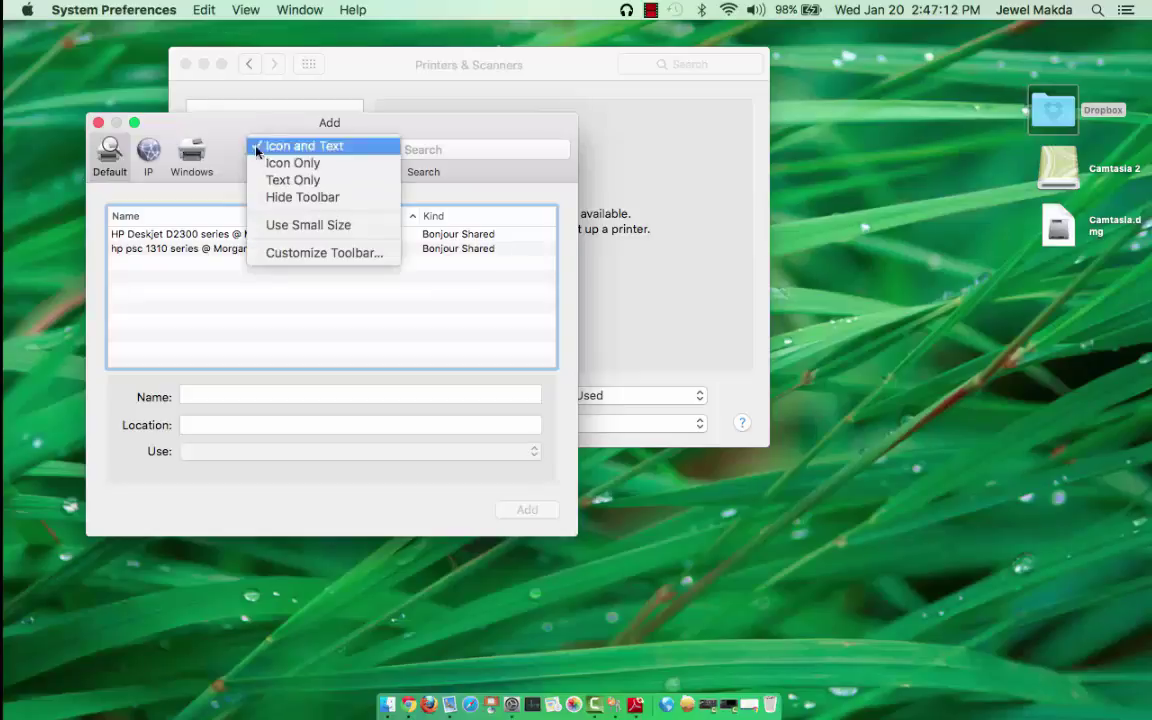
click(302, 255)
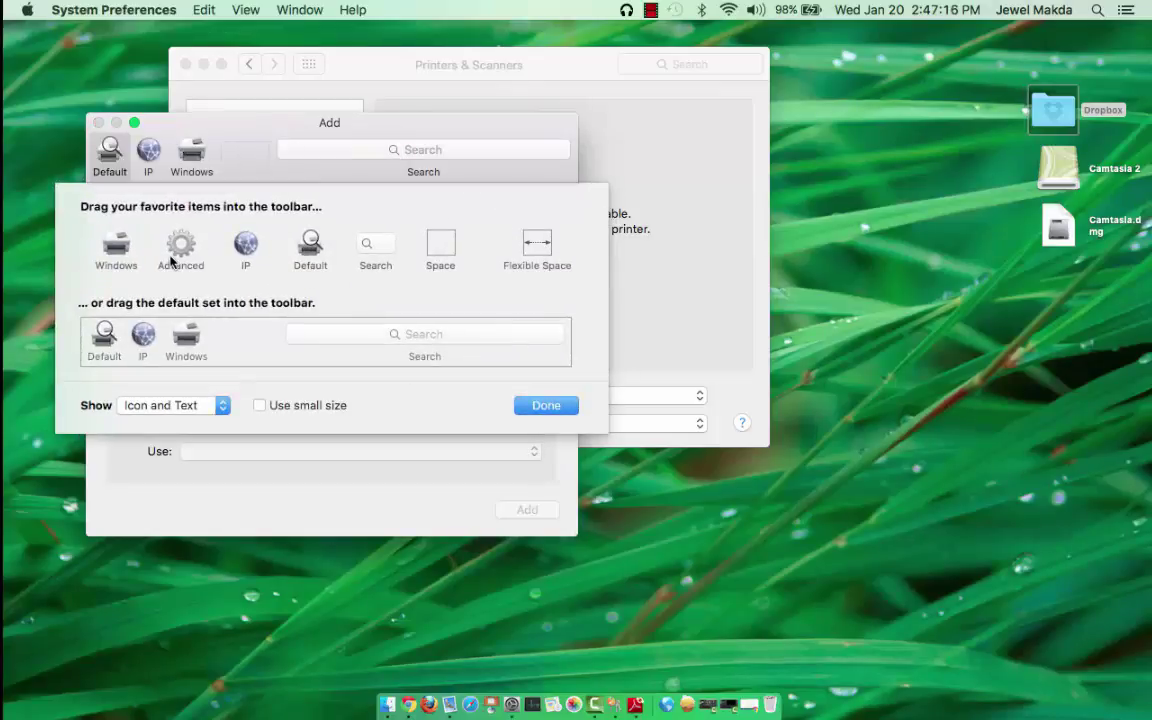
drag(171, 260, 245, 165)
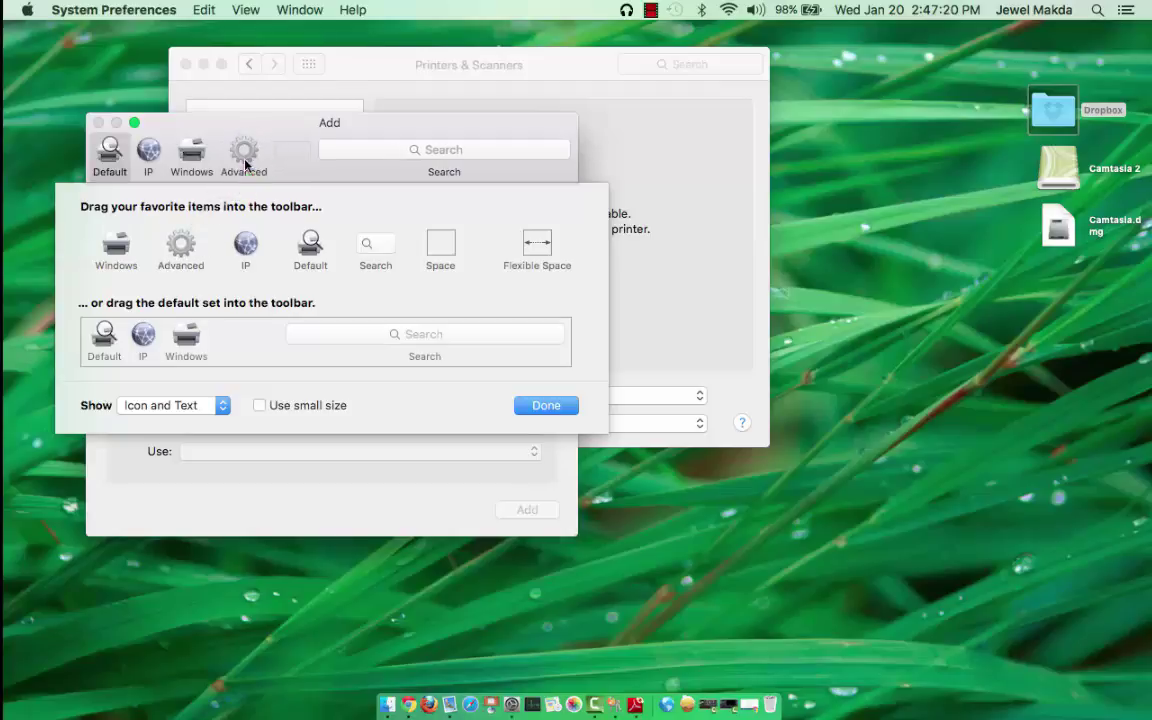
click(546, 405)
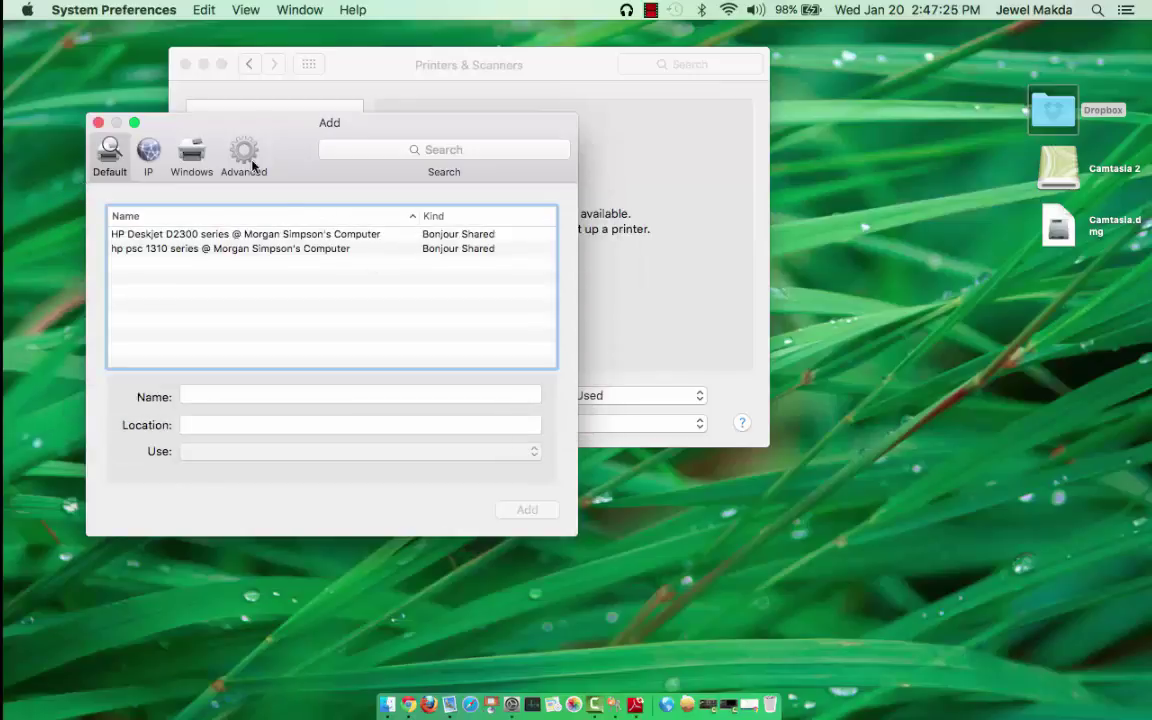
click(244, 155)
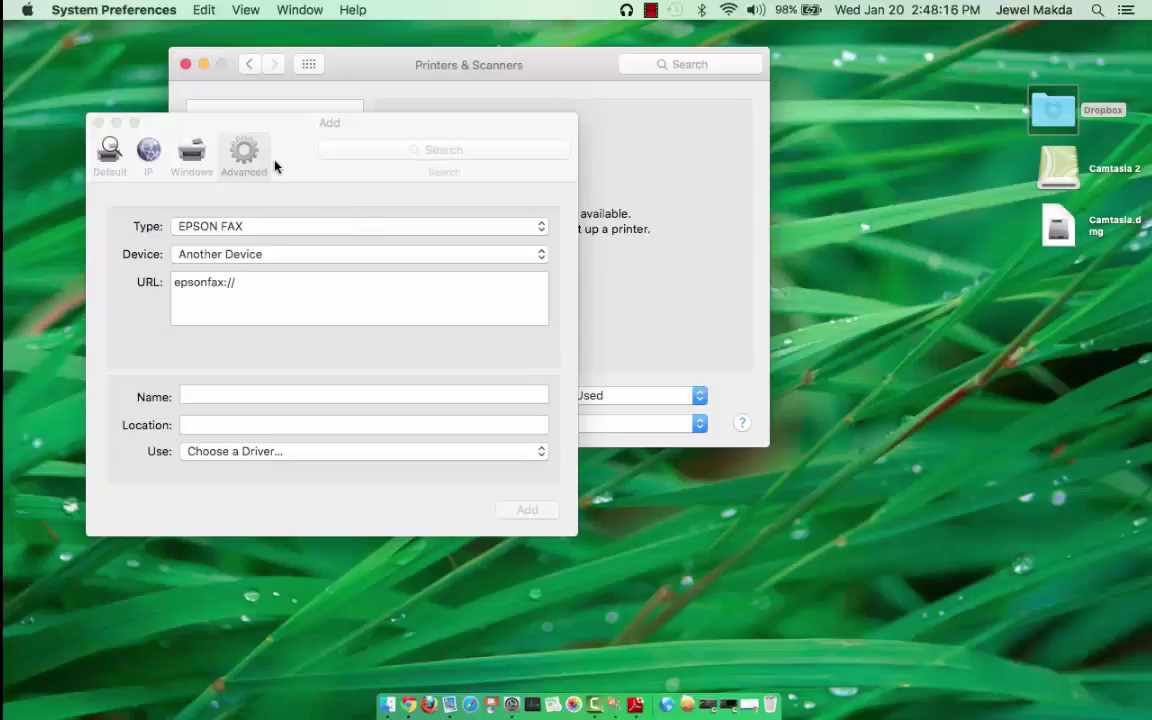
Set the type to Windows printer via spoolss at smb://papercut.washburnlaw.edu/Lab1
click(540, 232)
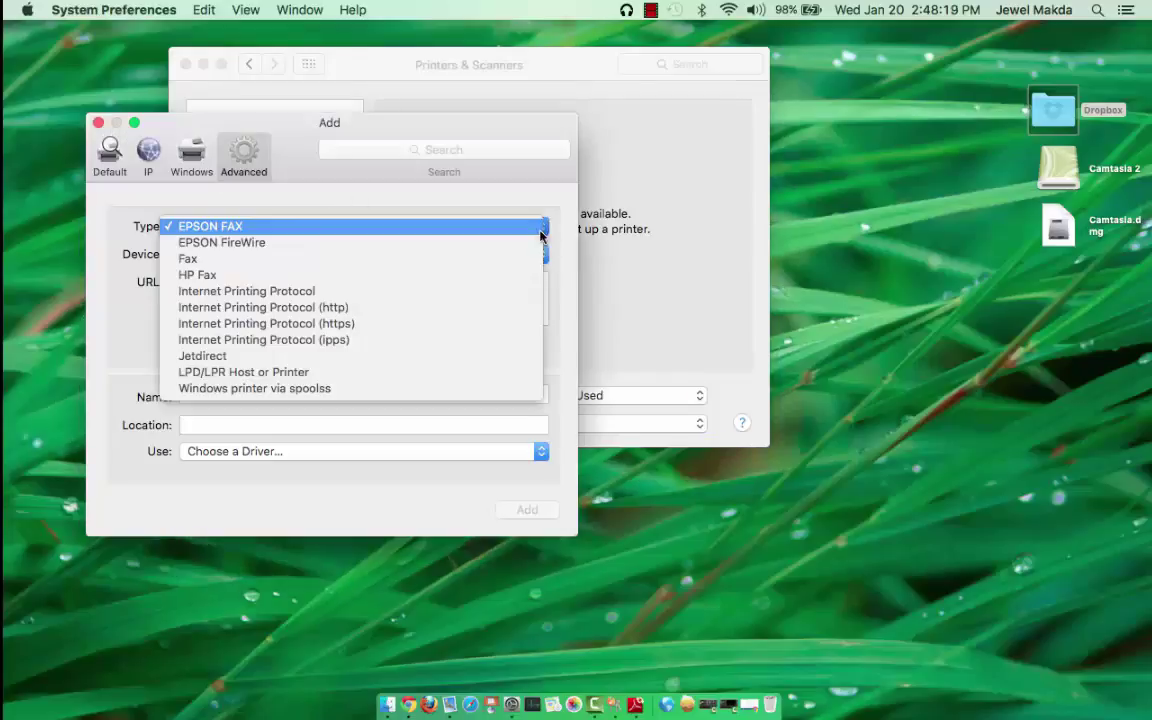
click(347, 389)
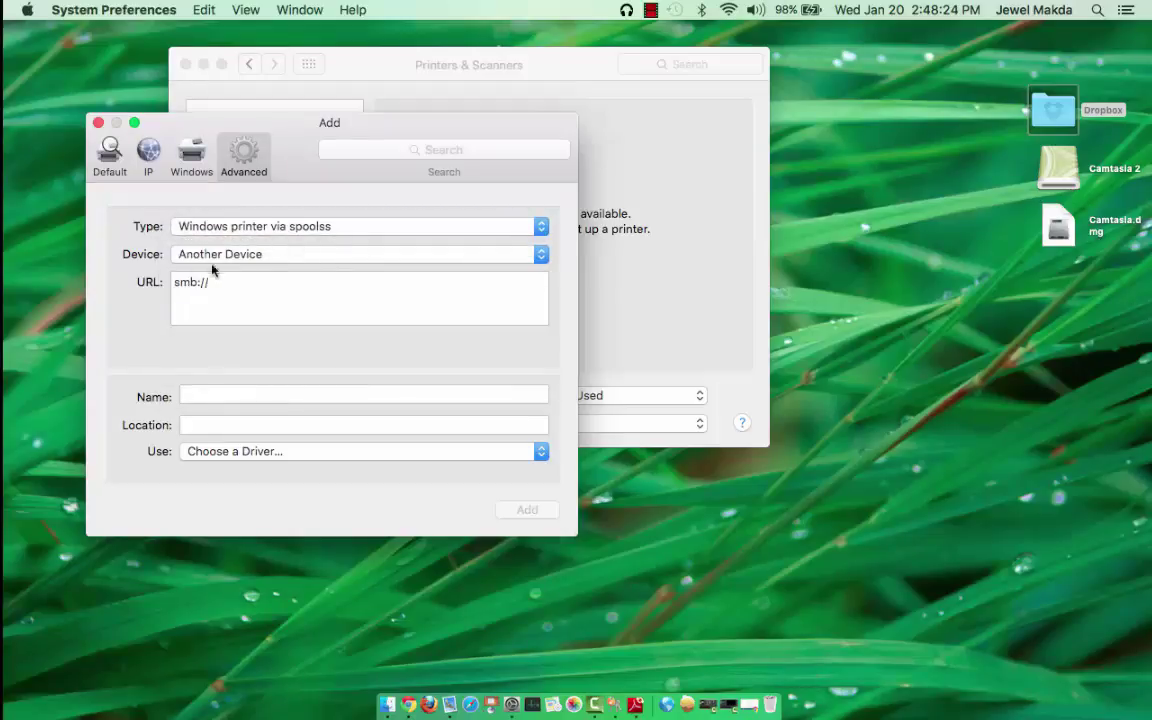
click(250, 282)
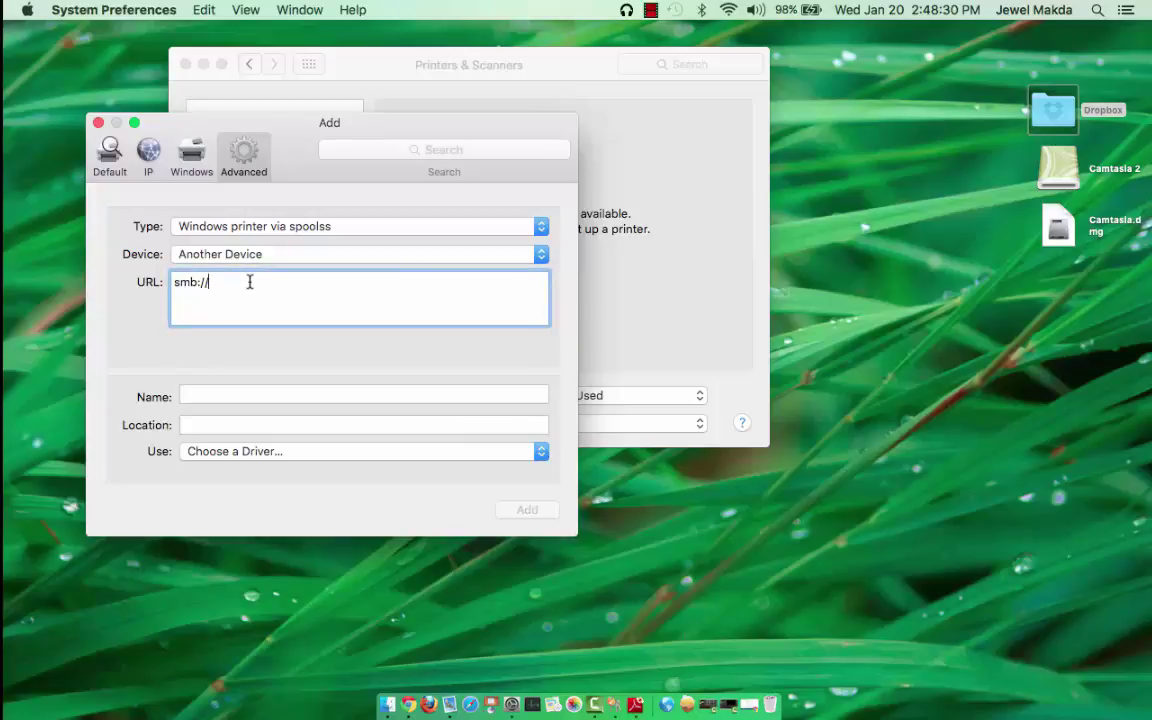
text(papercut.washburnlaw.ed)
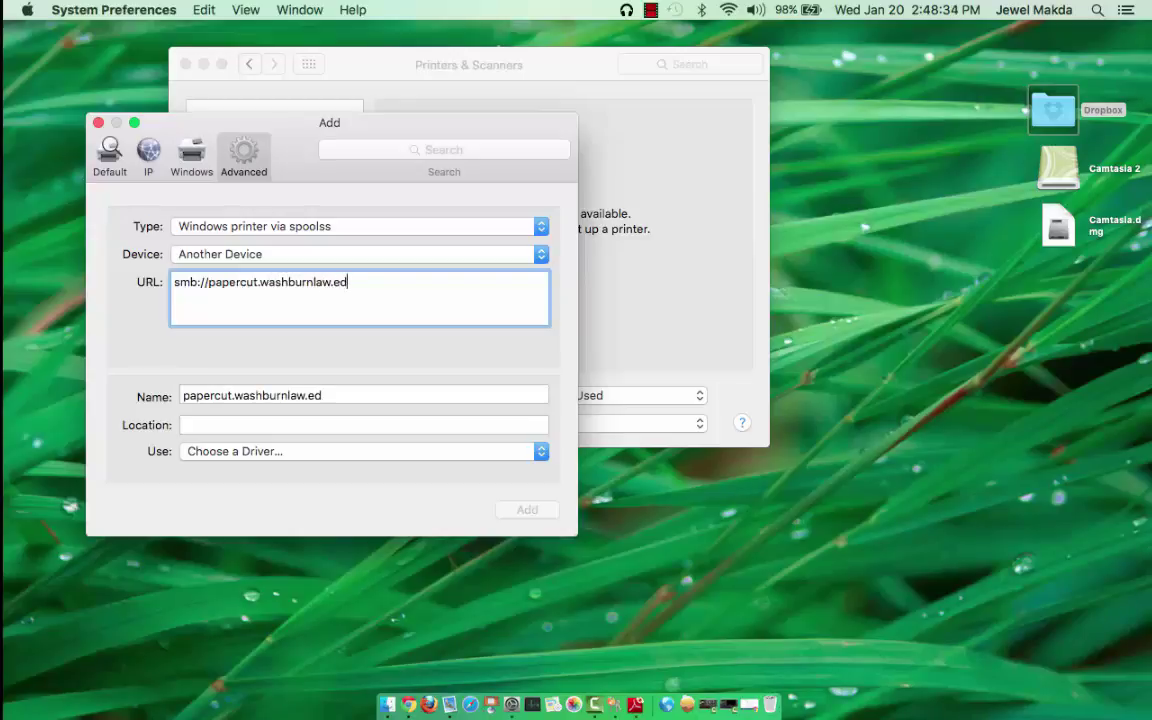
text(y)
key(BackSpace)
text(u/)
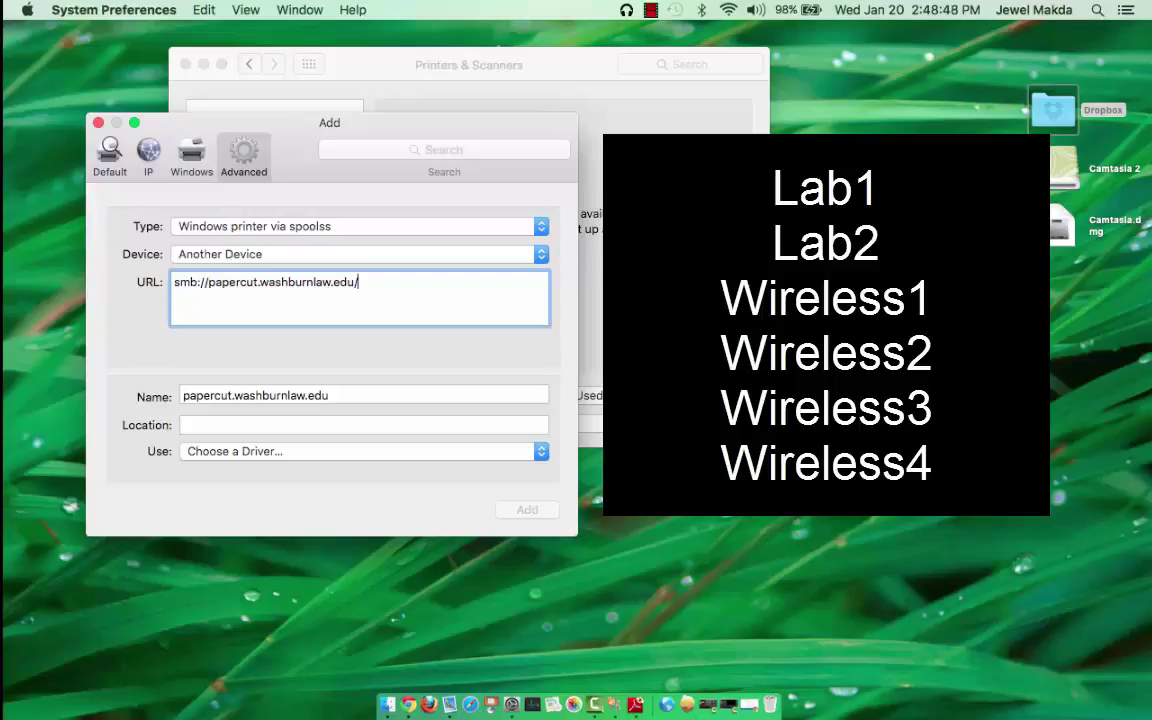
text(Lab1)
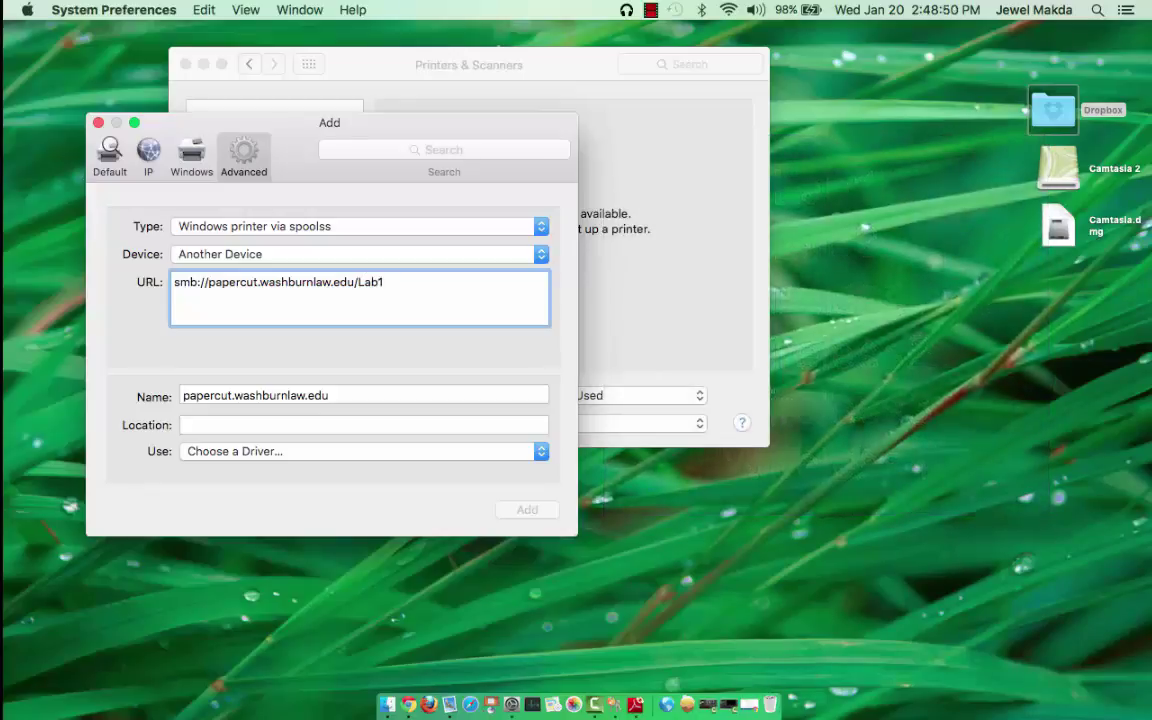
Name the printer Lab1 and select the Generic PostScript Printer driver
key(Tab)
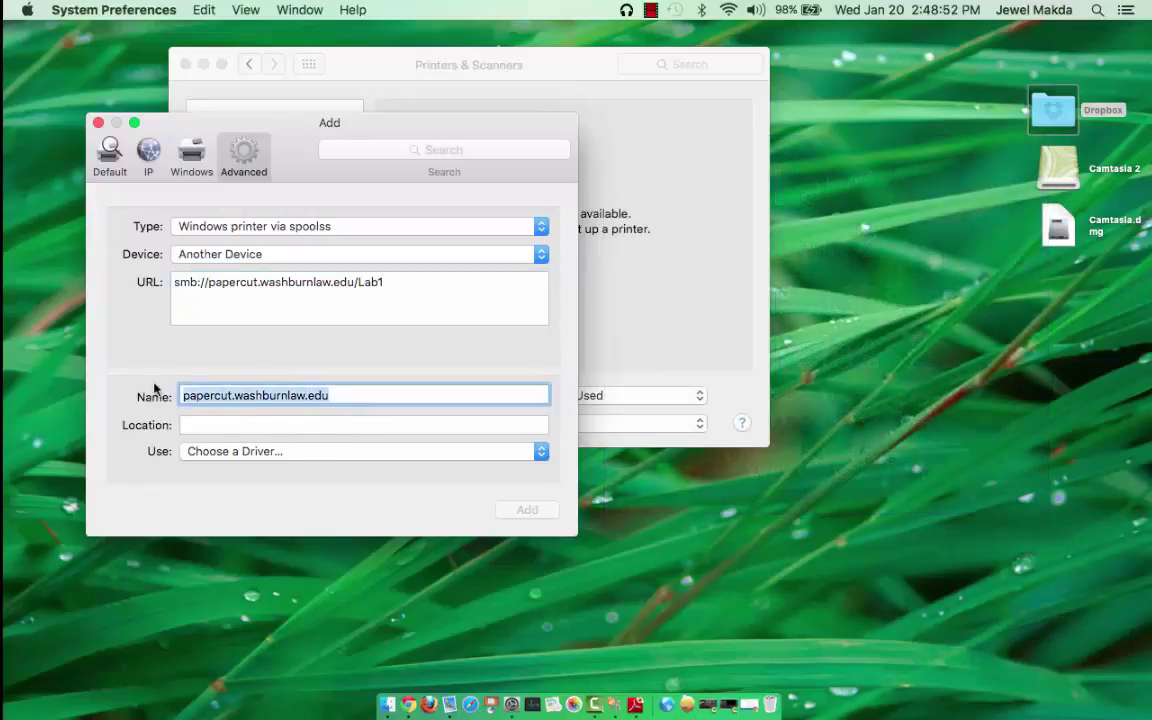
text(Lab1)
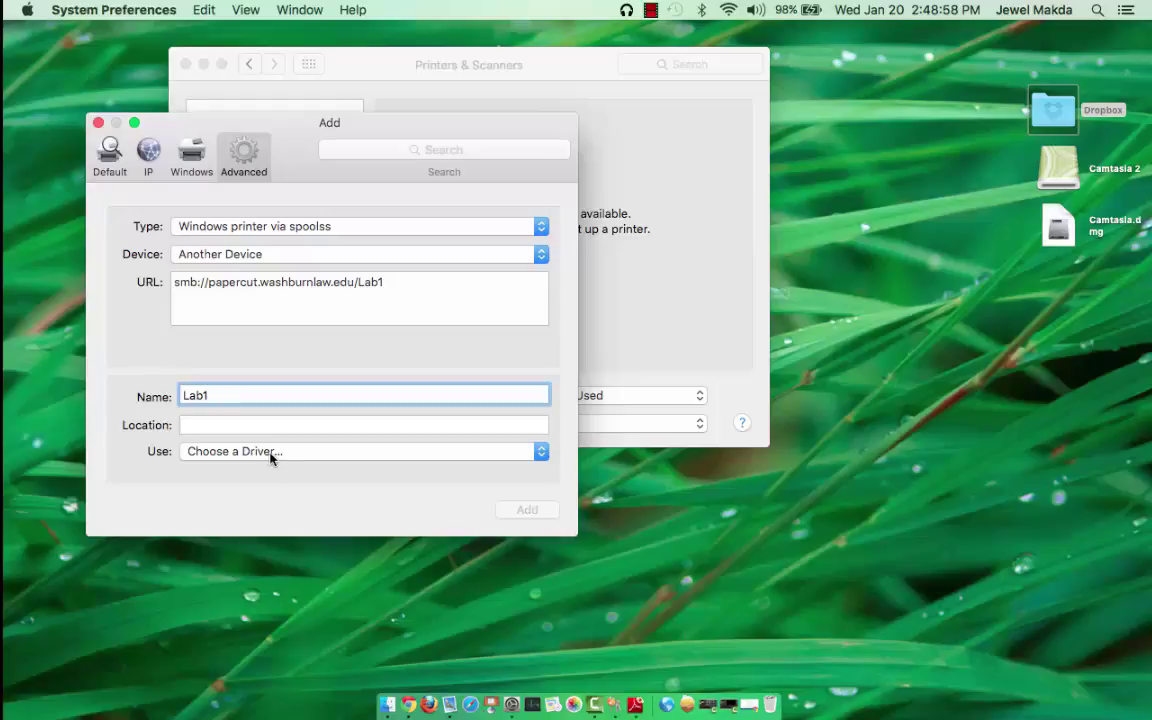
click(357, 457)
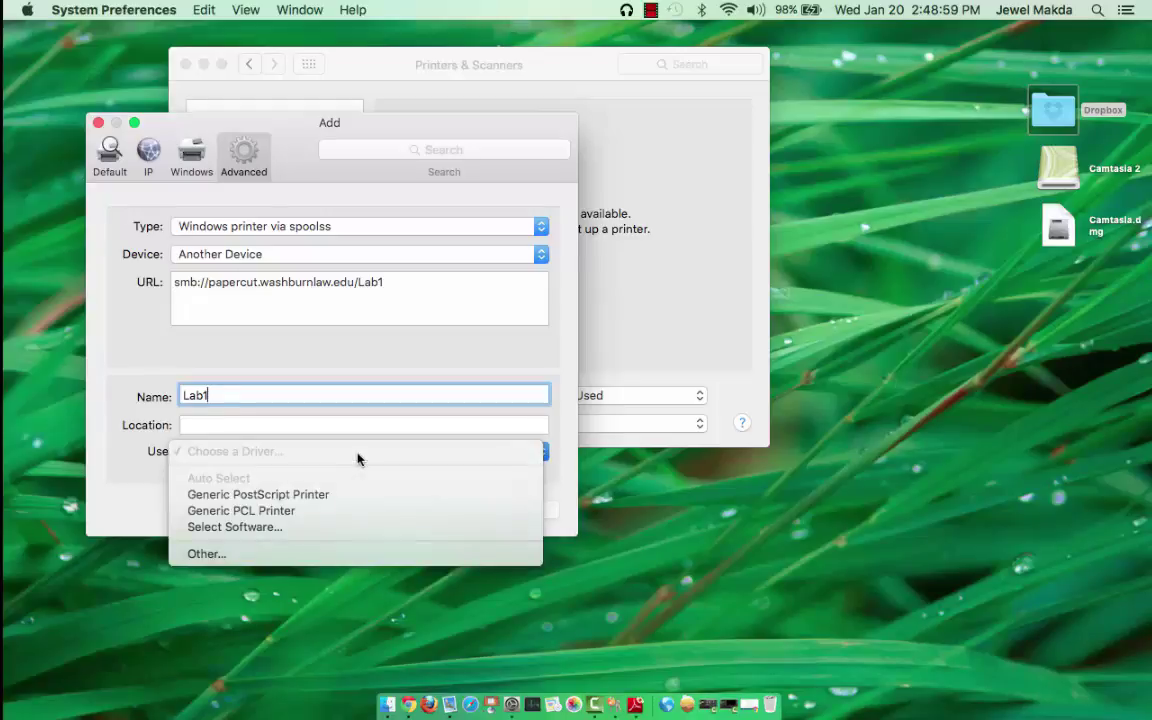
click(302, 496)
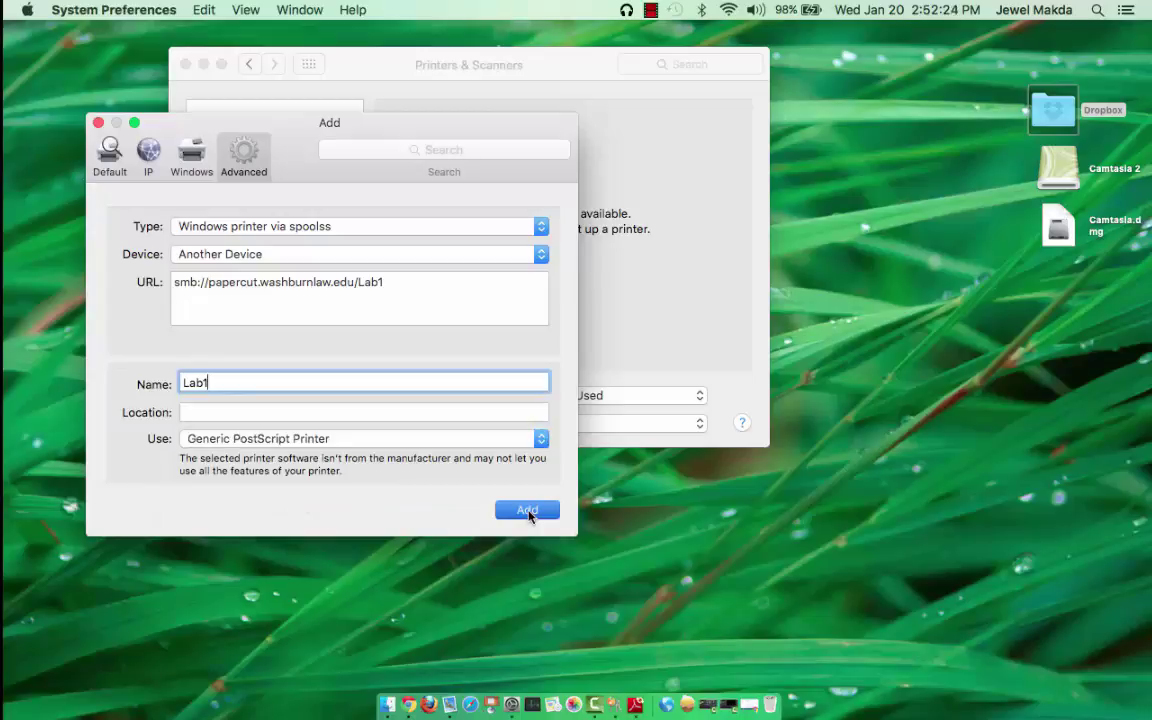
Add Lab1 and confirm its setup with Duplex Printing Unit enabled
click(527, 511)
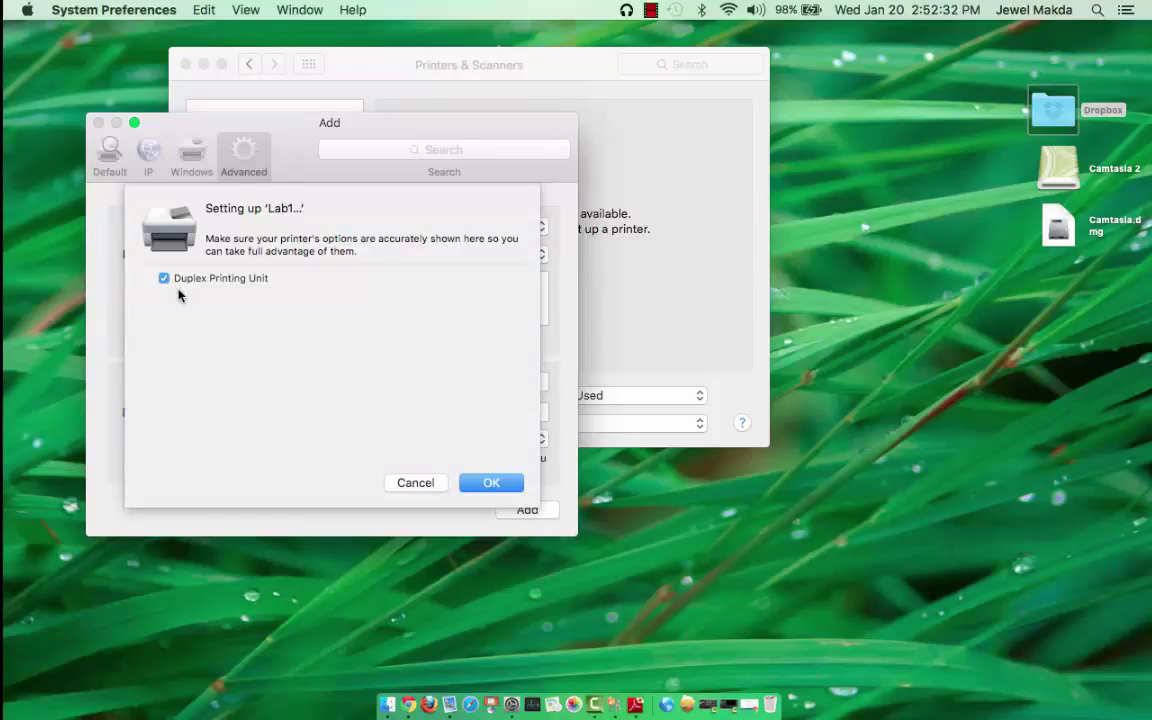
click(491, 483)
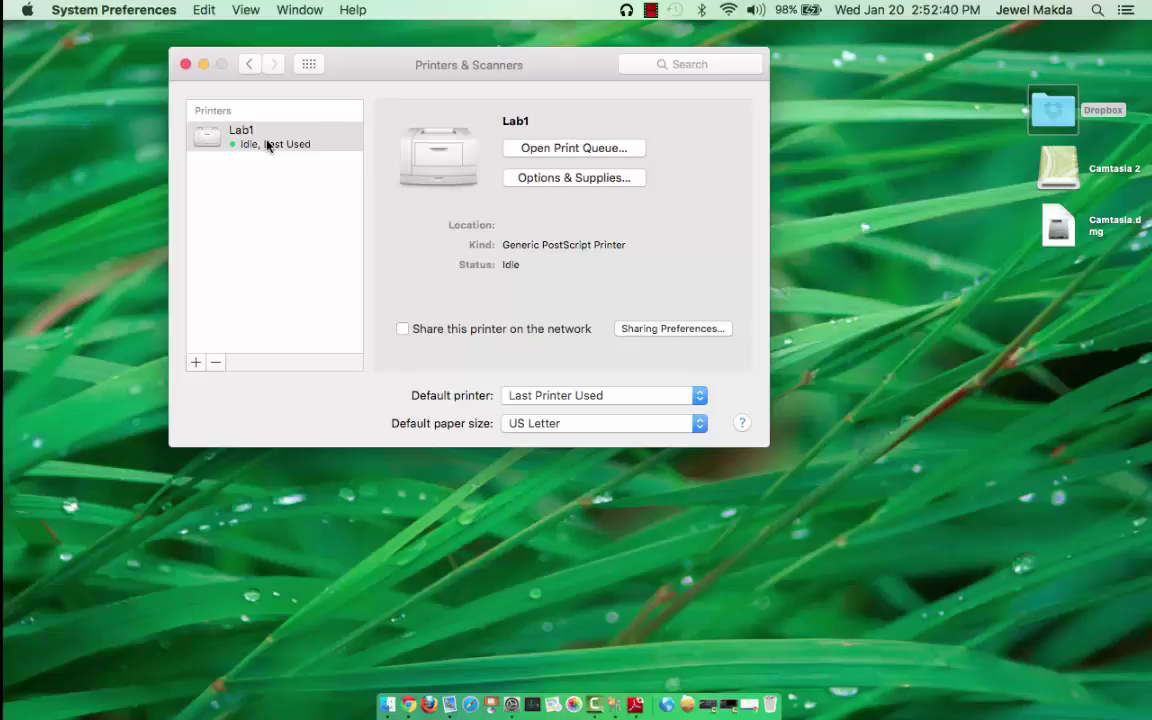
Start an Advanced spoolss printer at smb://papercut.washburnlaw.edu/Wireless1
click(196, 364)
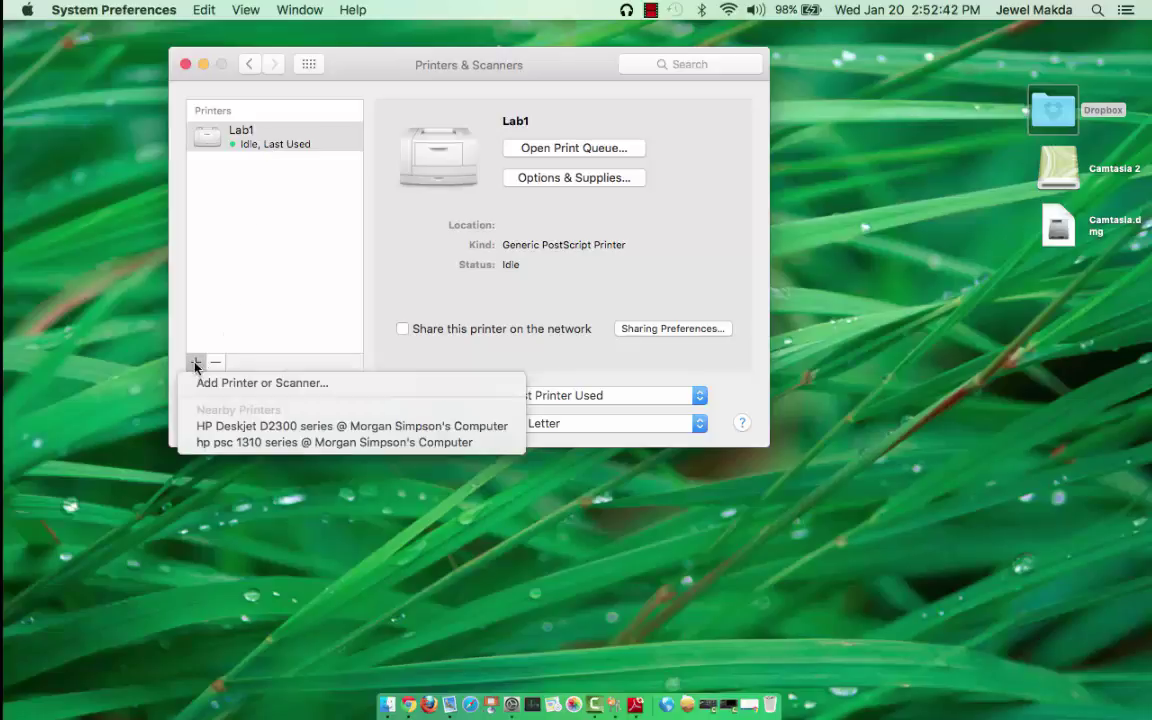
click(215, 385)
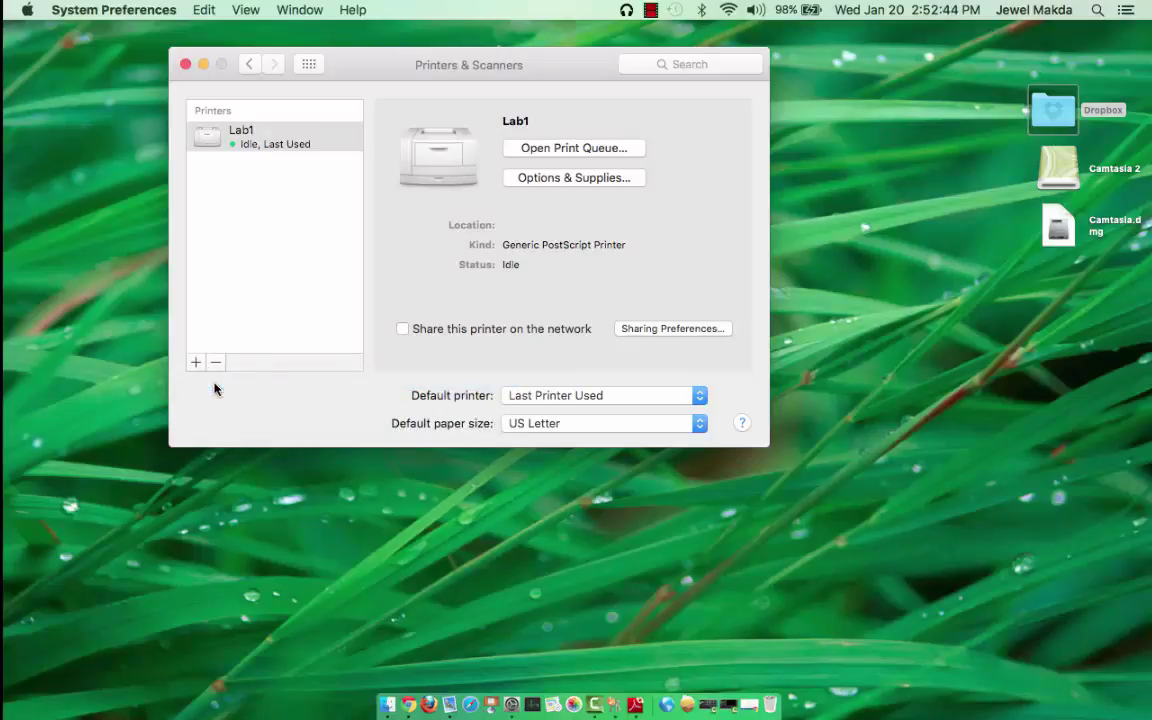
click(245, 155)
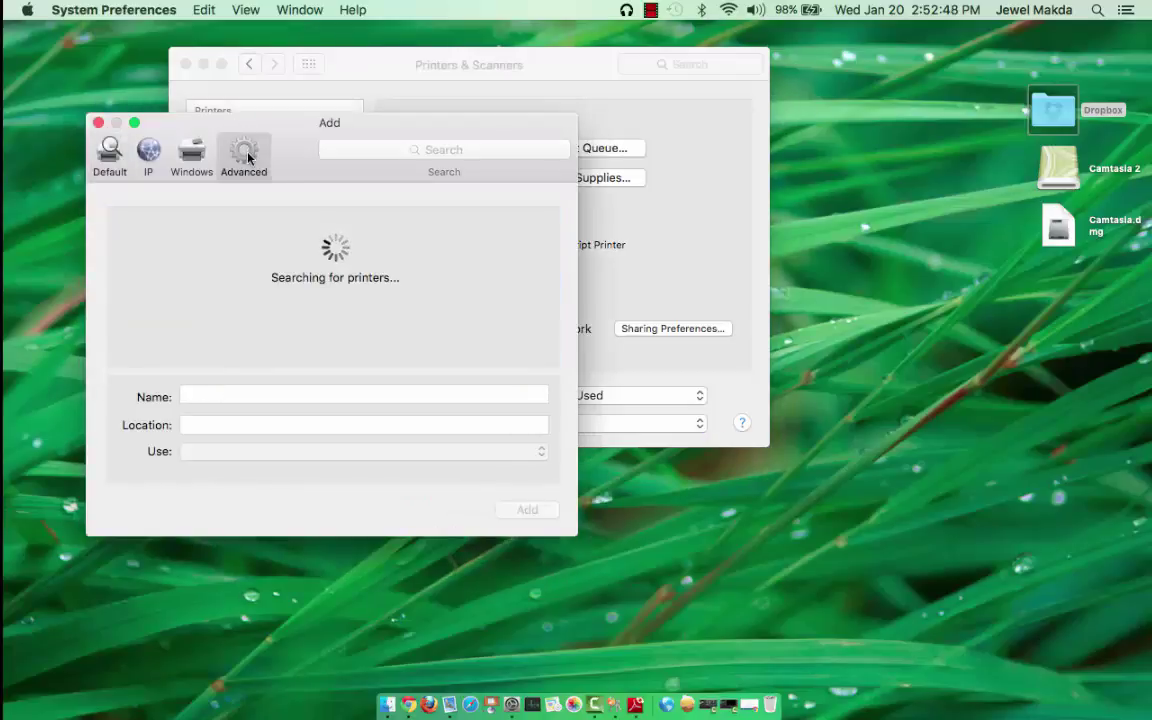
click(291, 227)
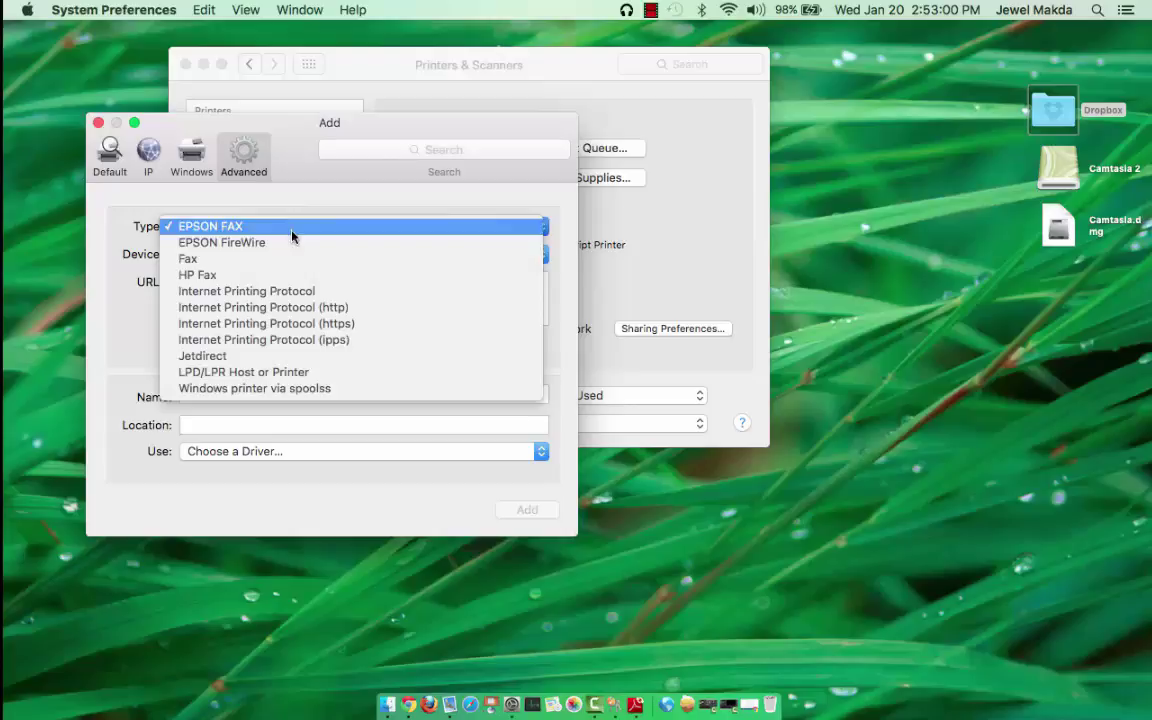
click(292, 389)
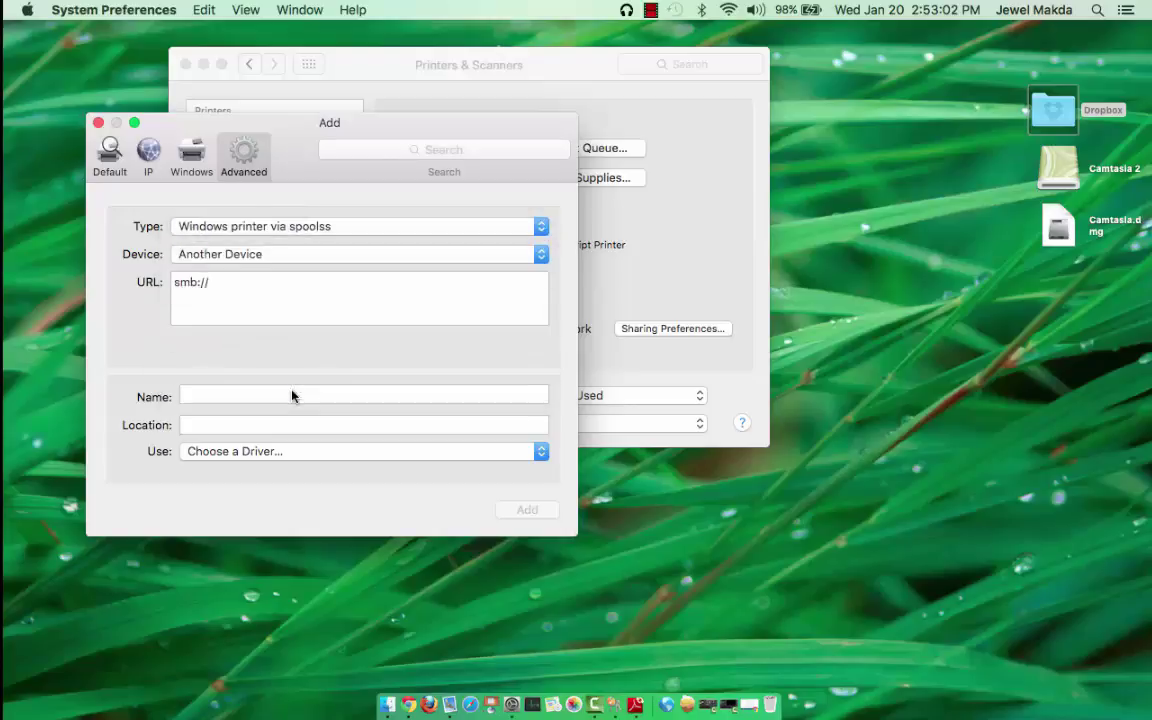
click(289, 279)
text(papercut.)
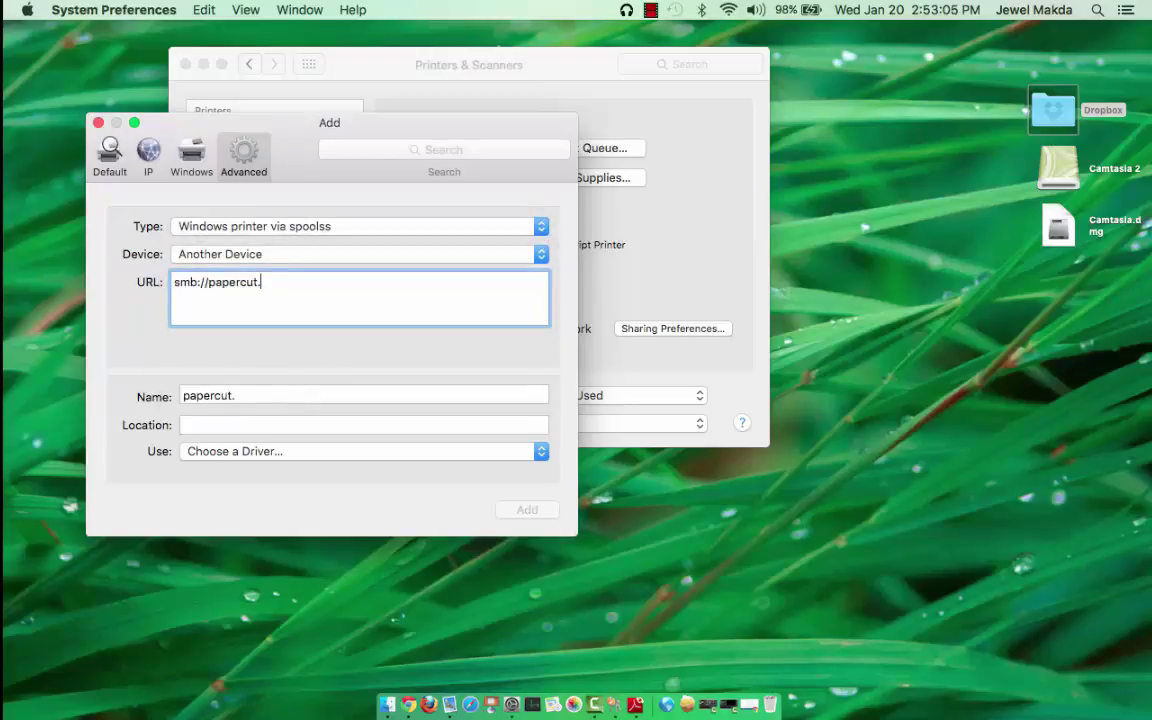
text(washburnlaw.edu)
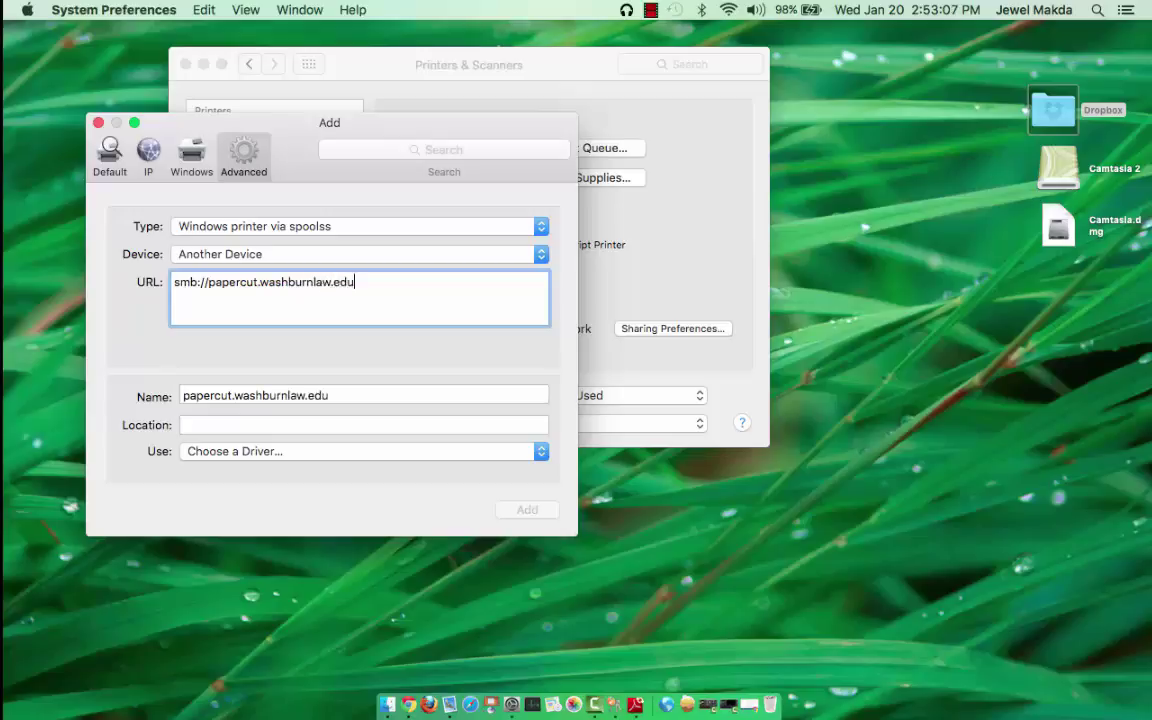
text(/Wireless1)
Name it Wireless1, use Generic PostScript Printer, and add it with Duplex Printing Unit enabled
drag(350, 393, 122, 403)
text(Wireless1)
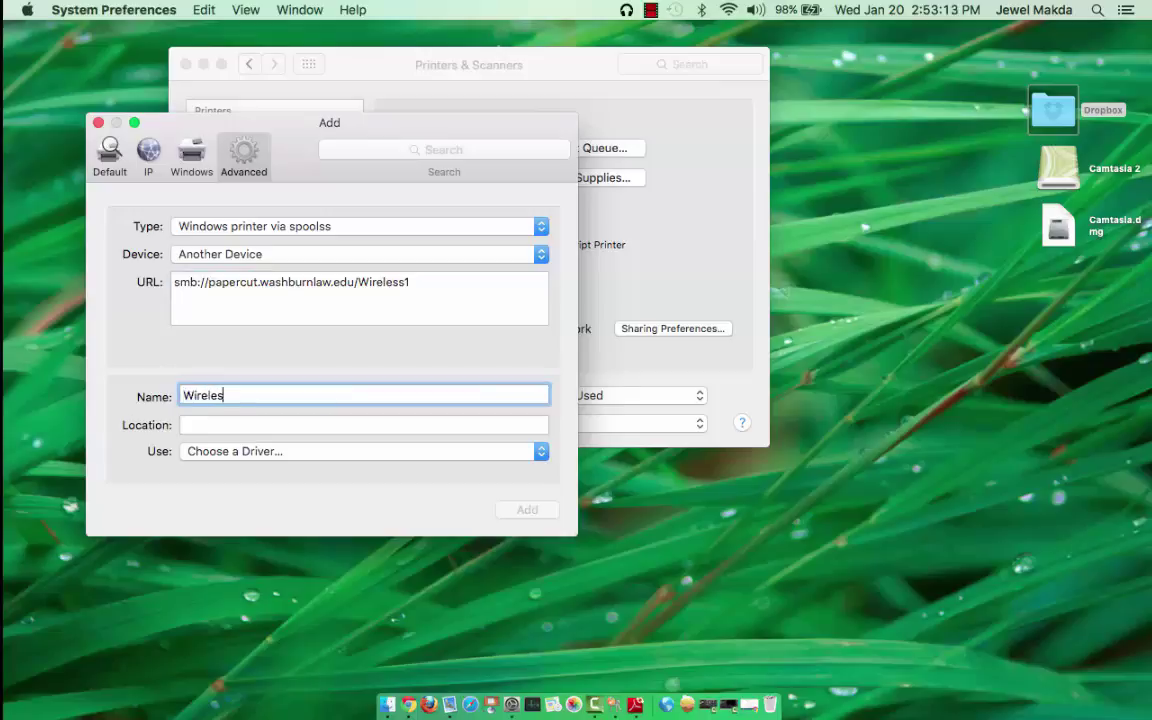
click(266, 454)
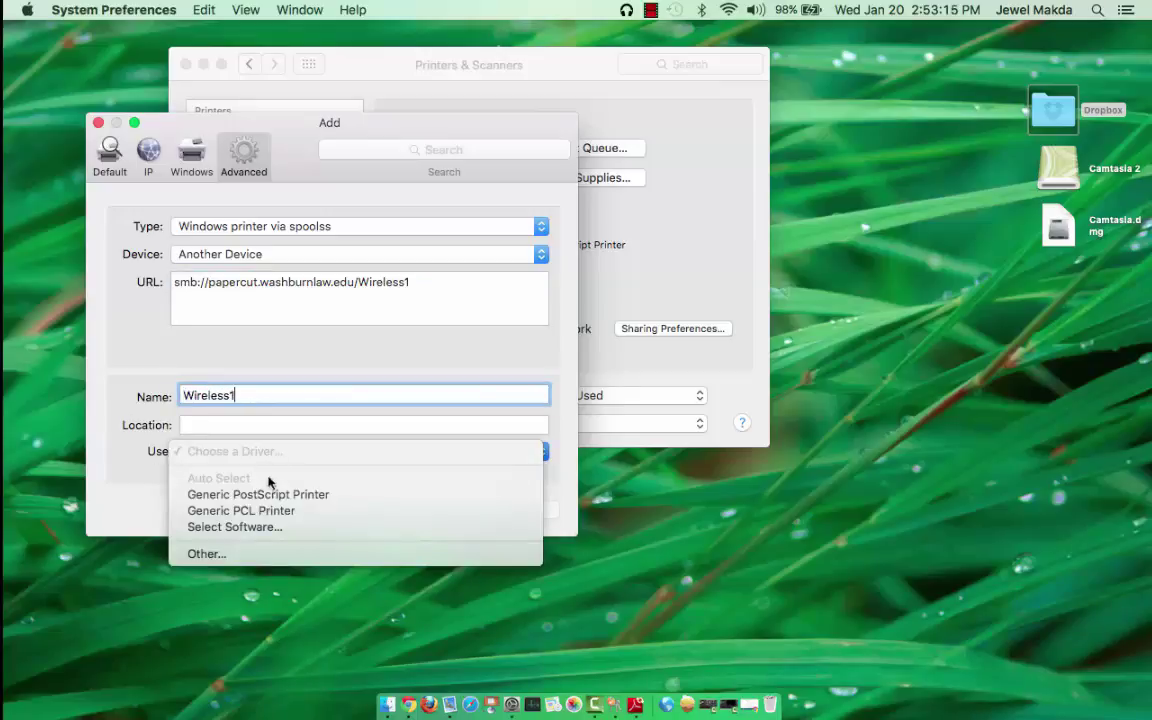
click(274, 492)
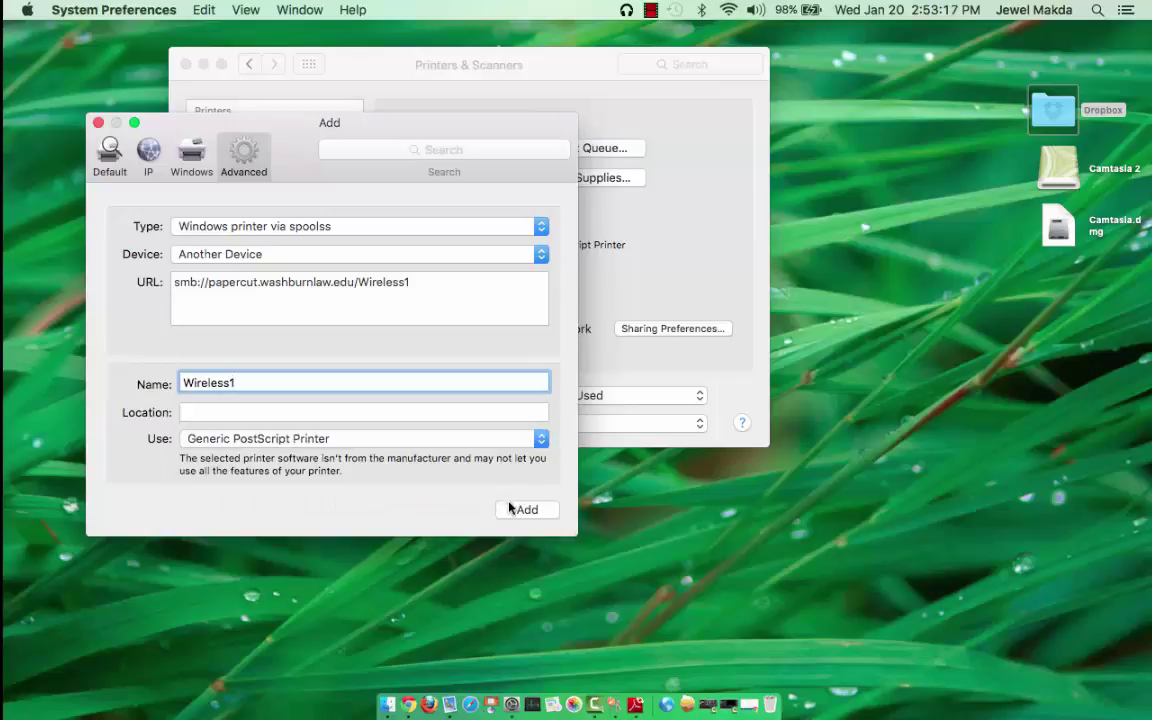
click(518, 509)
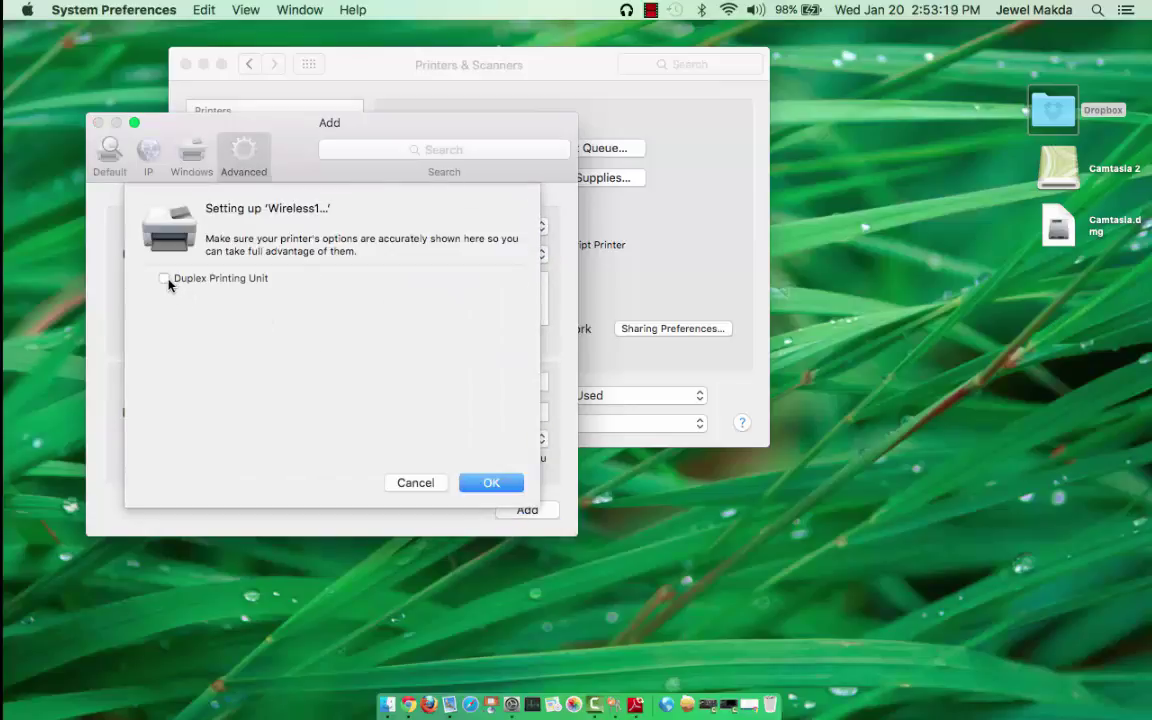
click(166, 280)
click(485, 485)
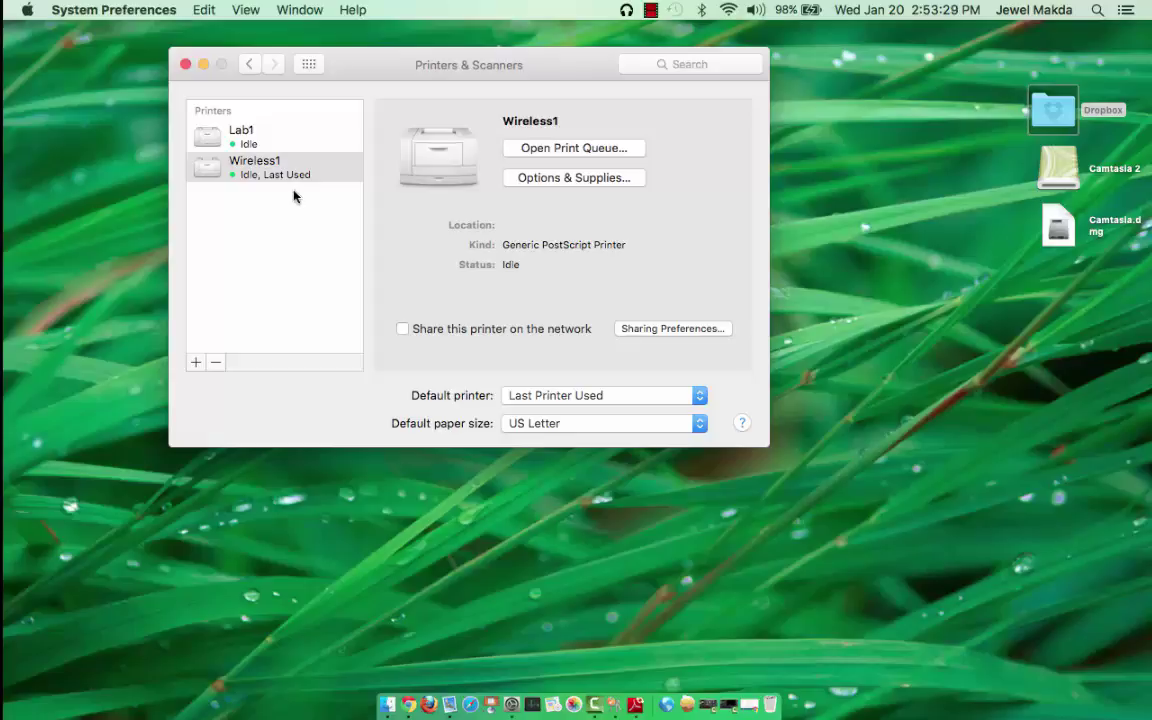
Print the Google page in Chrome to the Lab1 printer
click(395, 690)
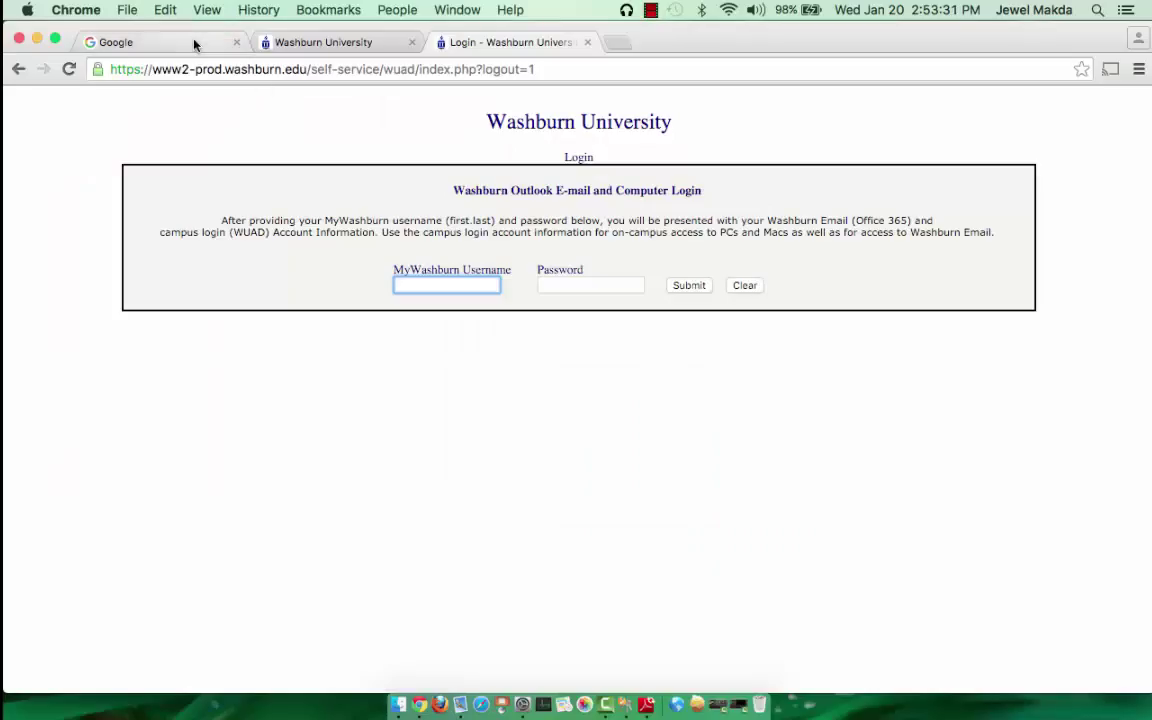
click(192, 44)
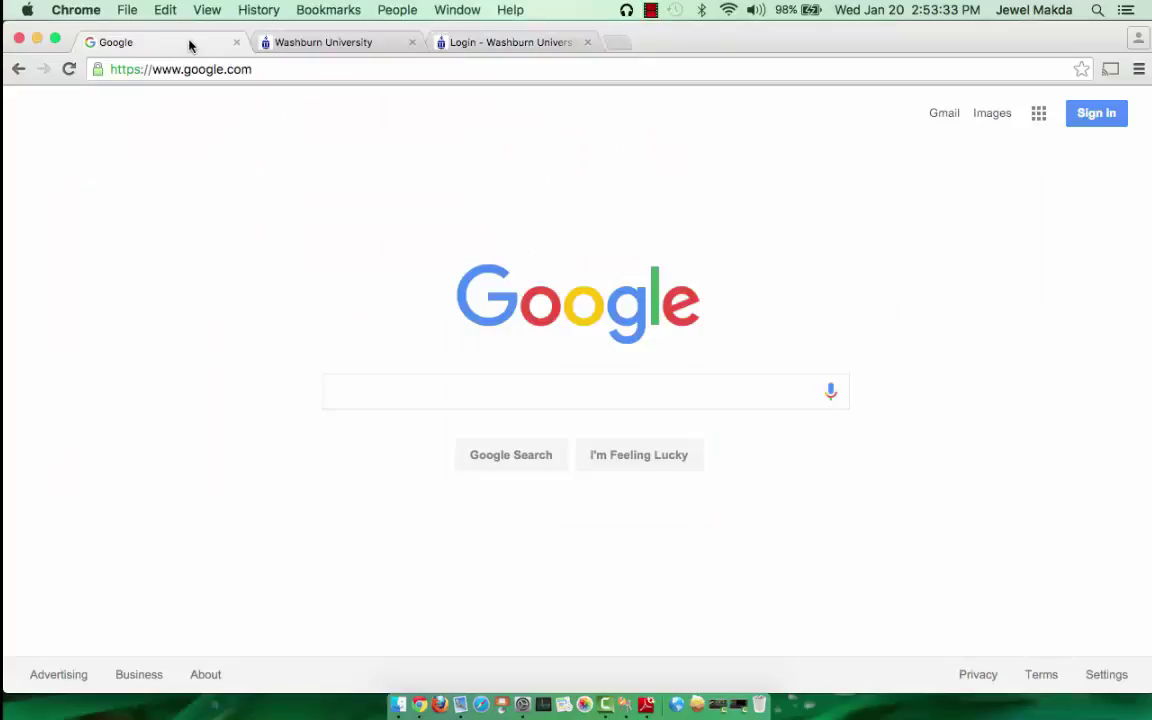
key(super+p)
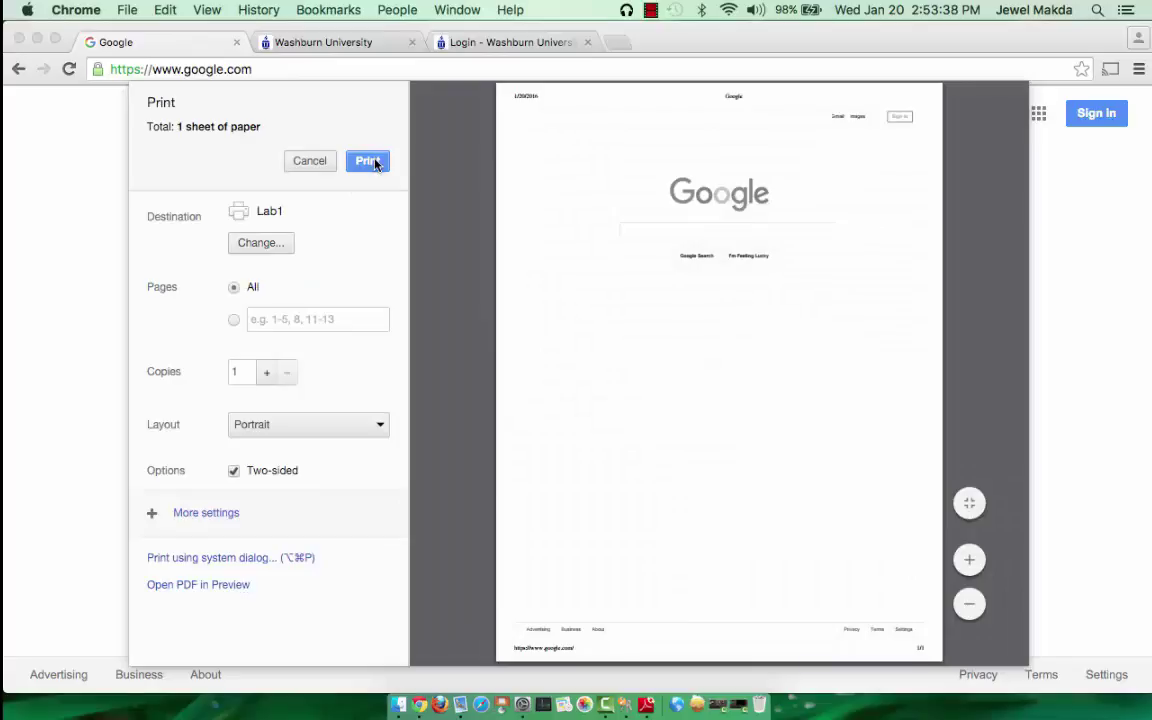
click(368, 161)
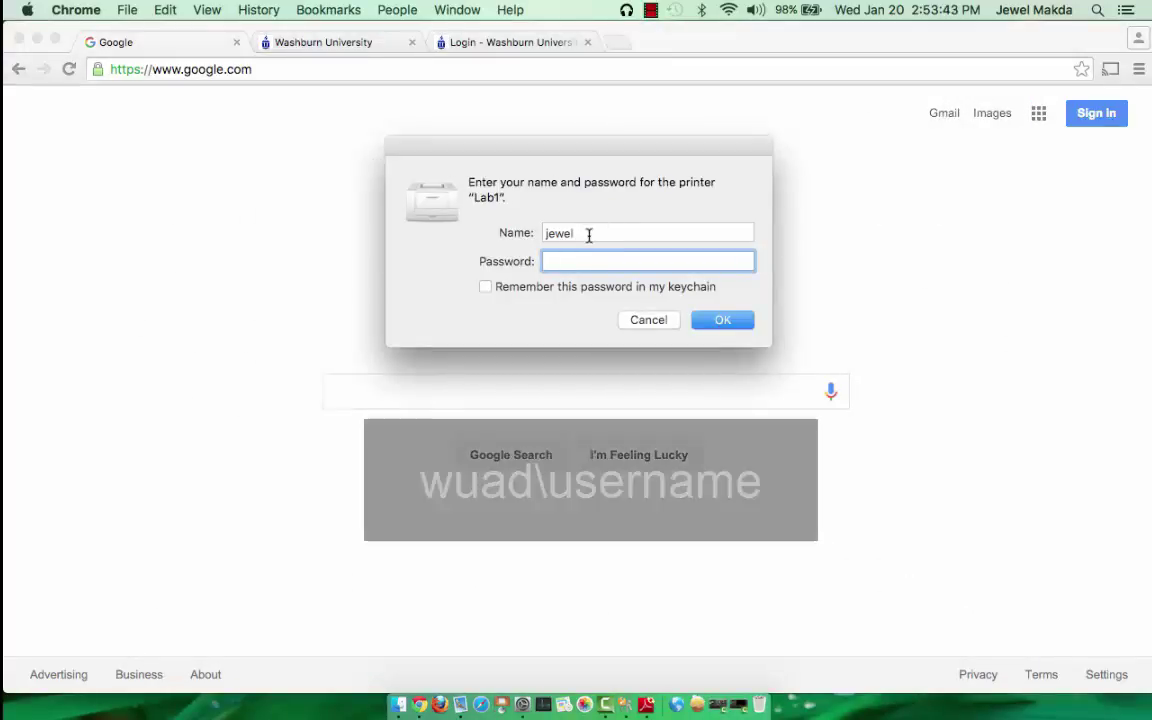
Enter the wuad-domain username and the account password in Lab1's login prompt
key(shift+Tab)
key(BackSpace)
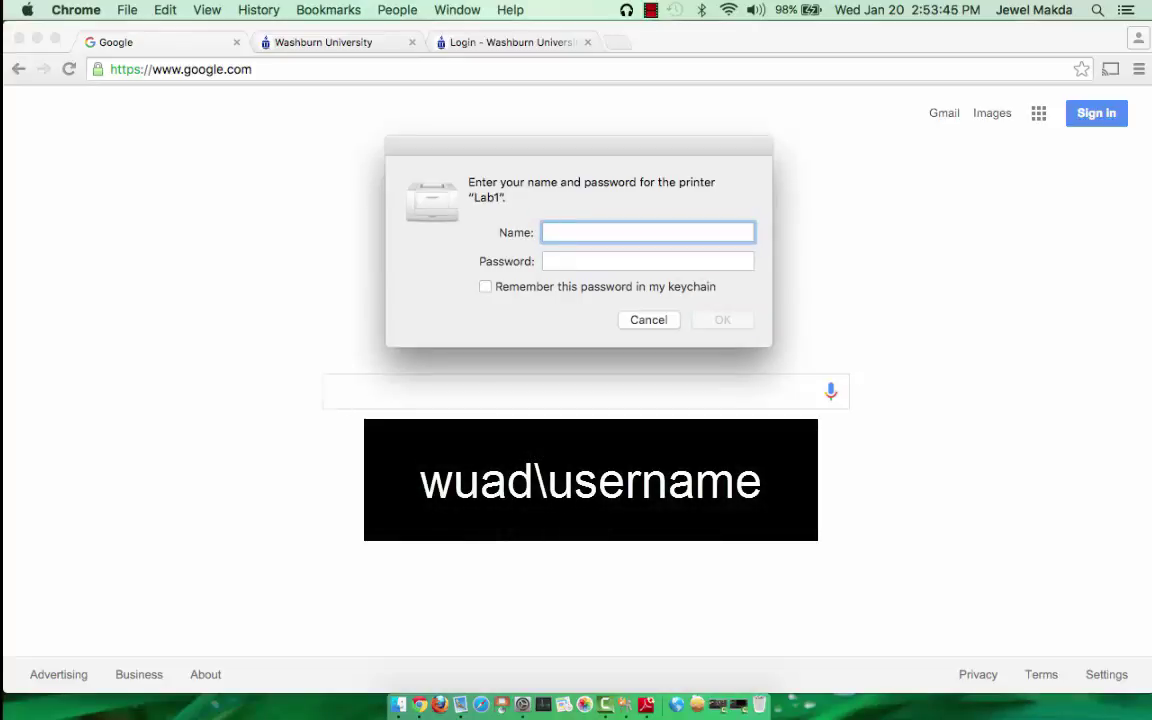
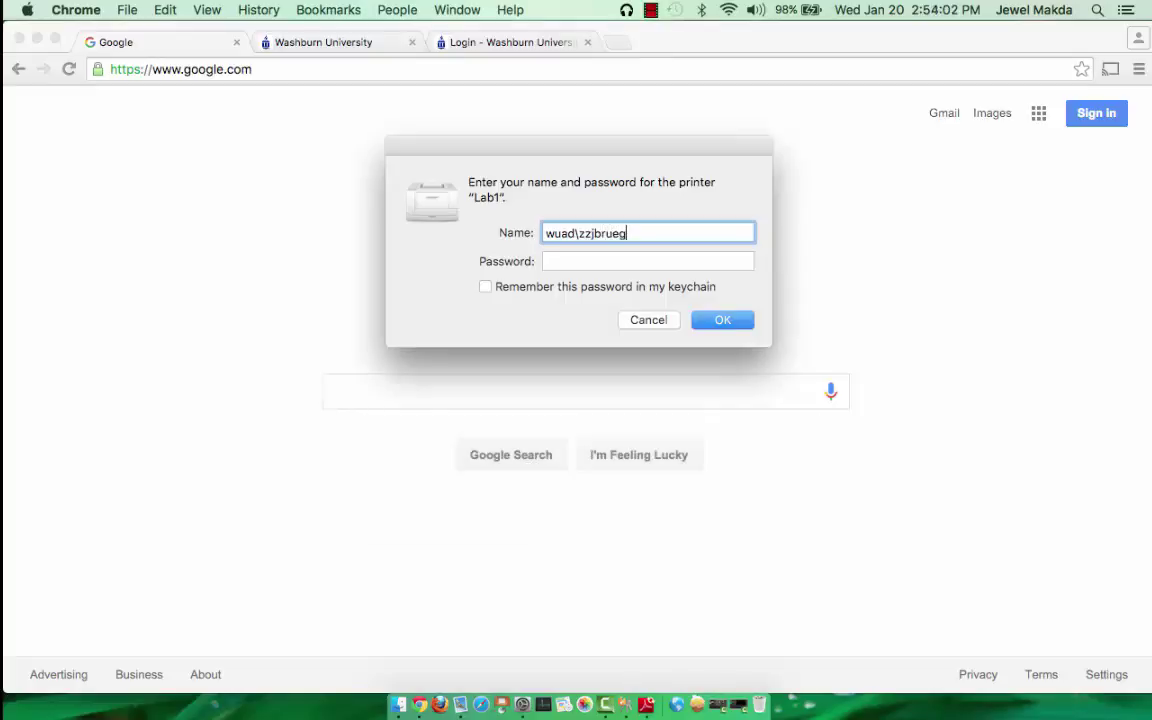
key(Tab)
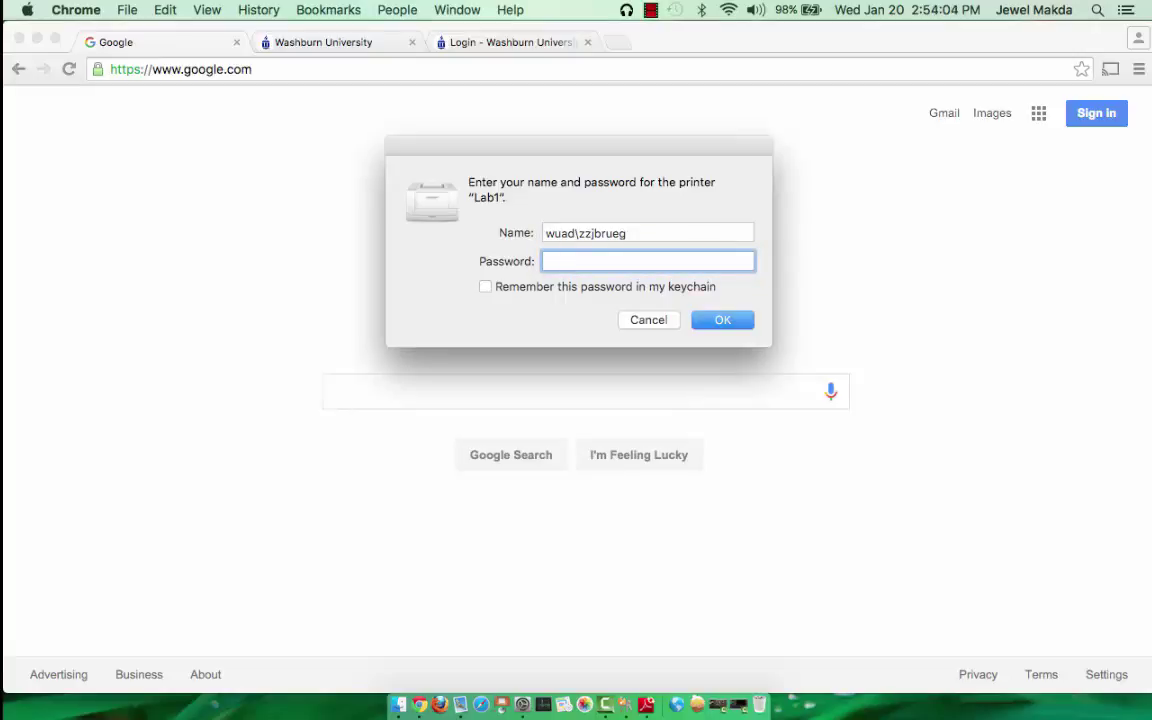
text(••••••••••)
Submit the Lab1 printer login and open Lab1's print queue from the Dock
click(718, 321)
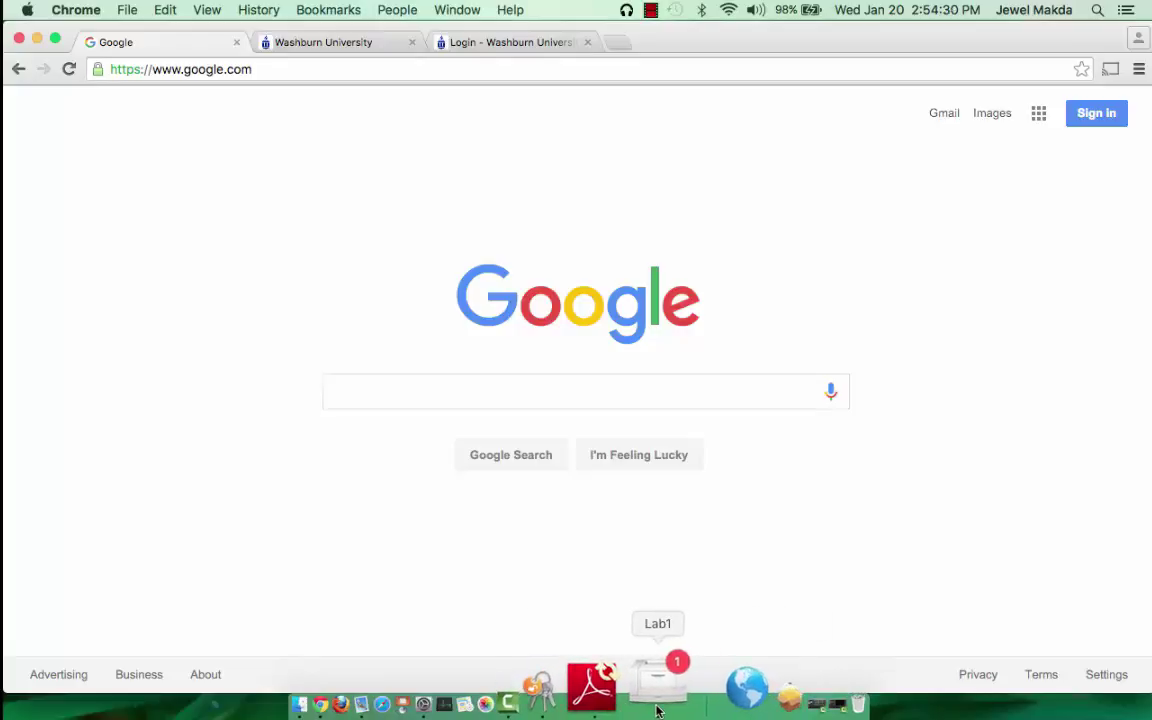
click(657, 708)
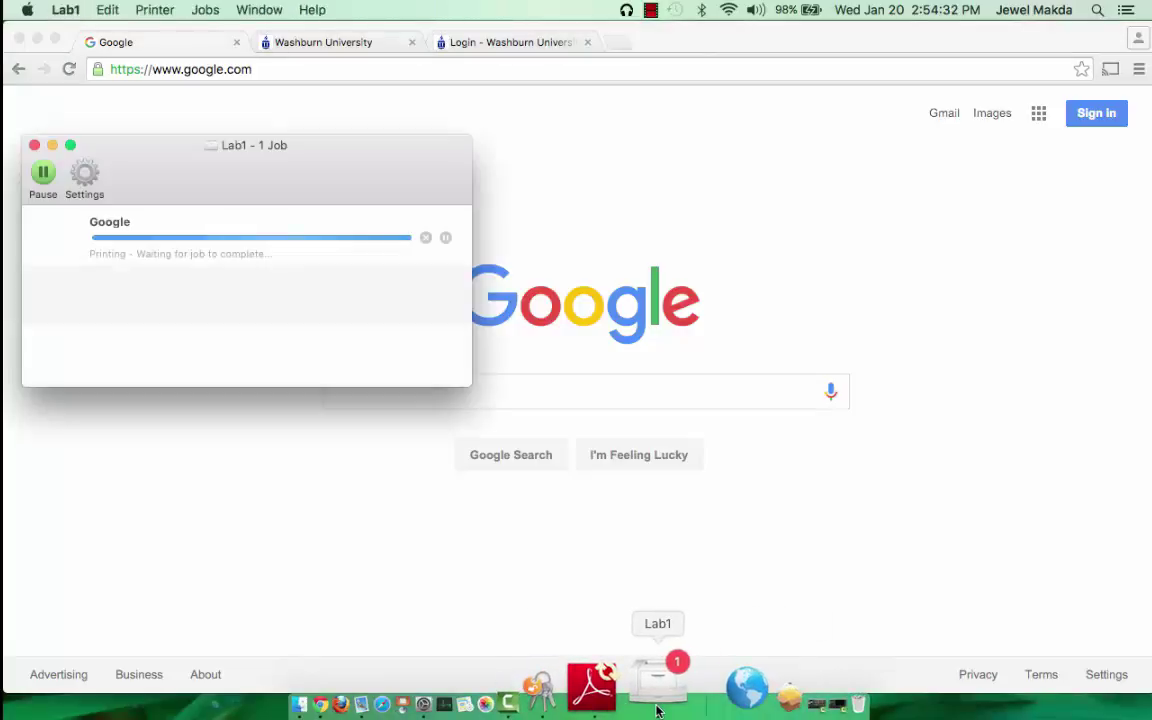